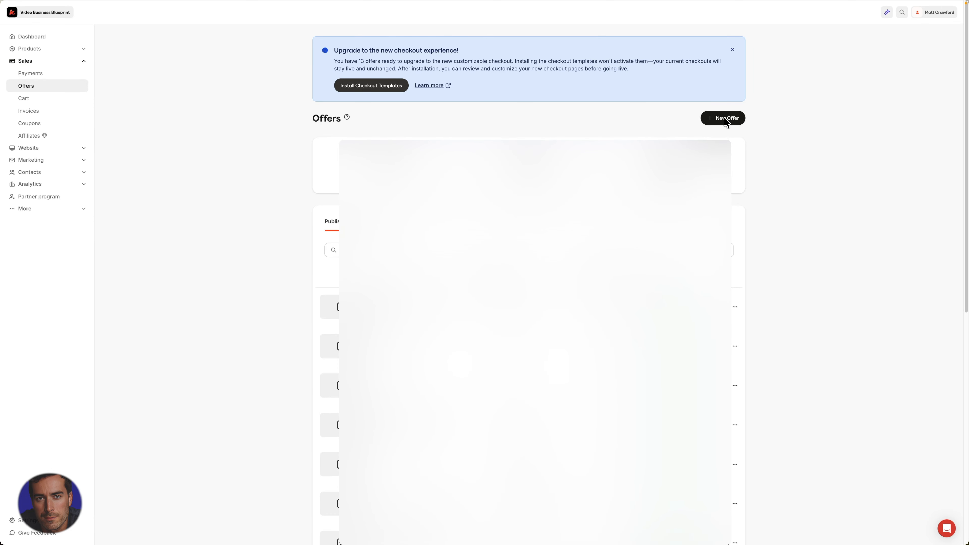
# - Create a new offer titled 'Demo' that sells the Video Business Blueprint product
pyautogui.click(725, 119)
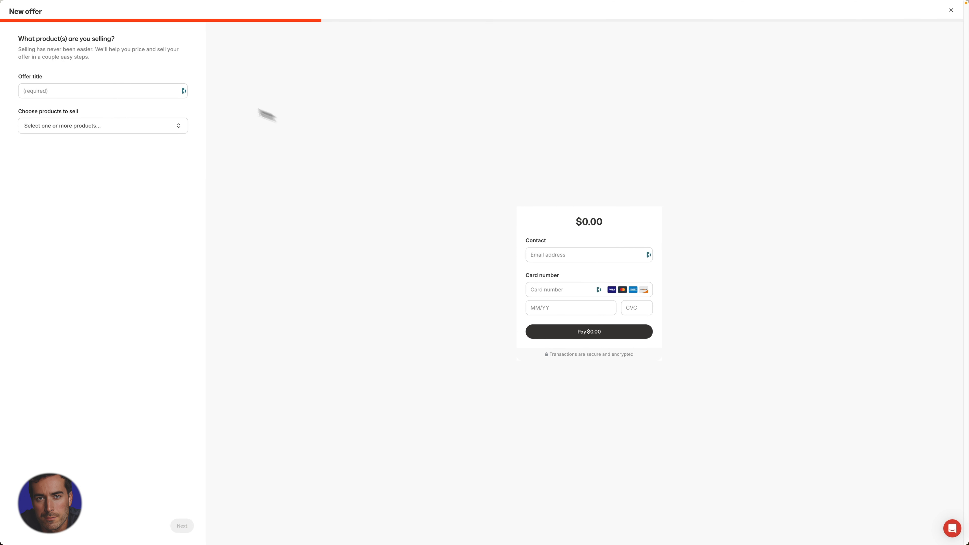
pyautogui.click(46, 90)
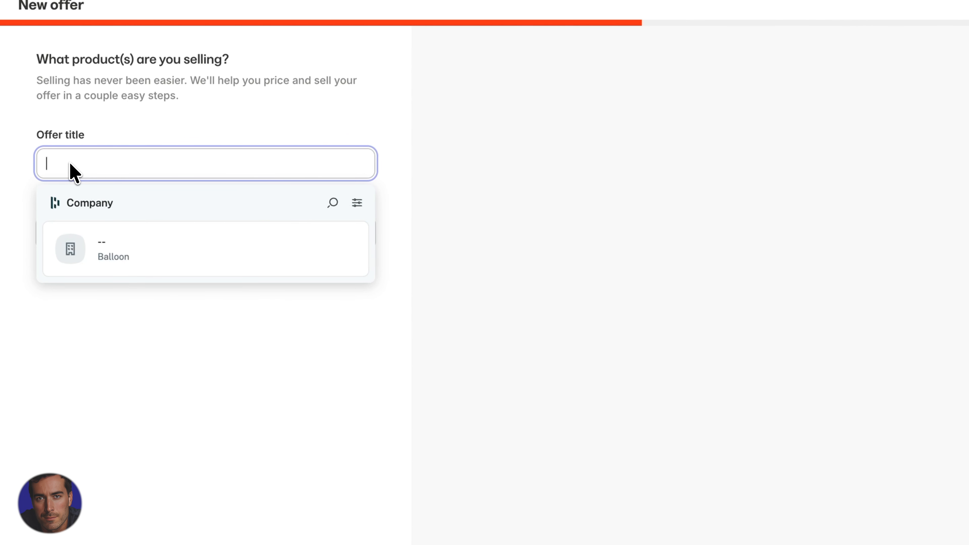
pyautogui.write('Demo')
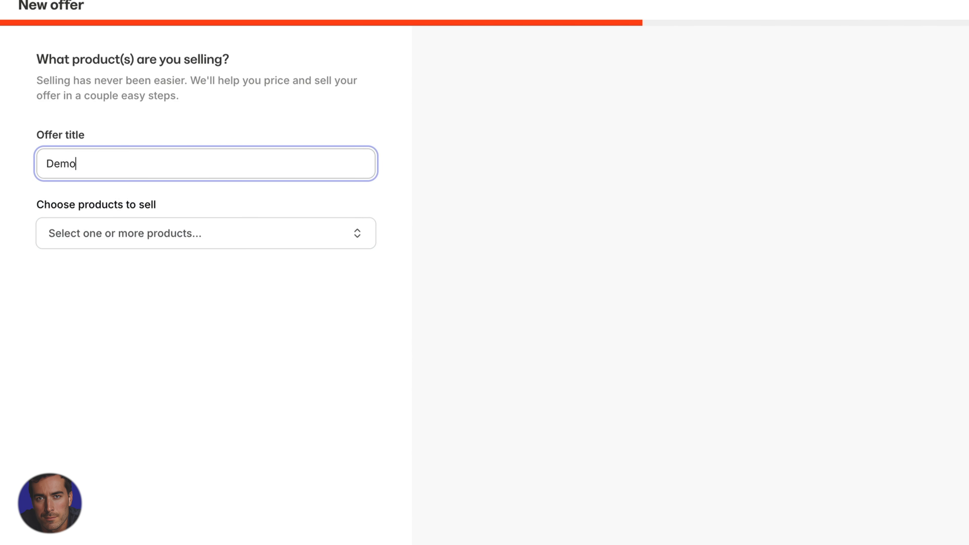
pyautogui.click(172, 230)
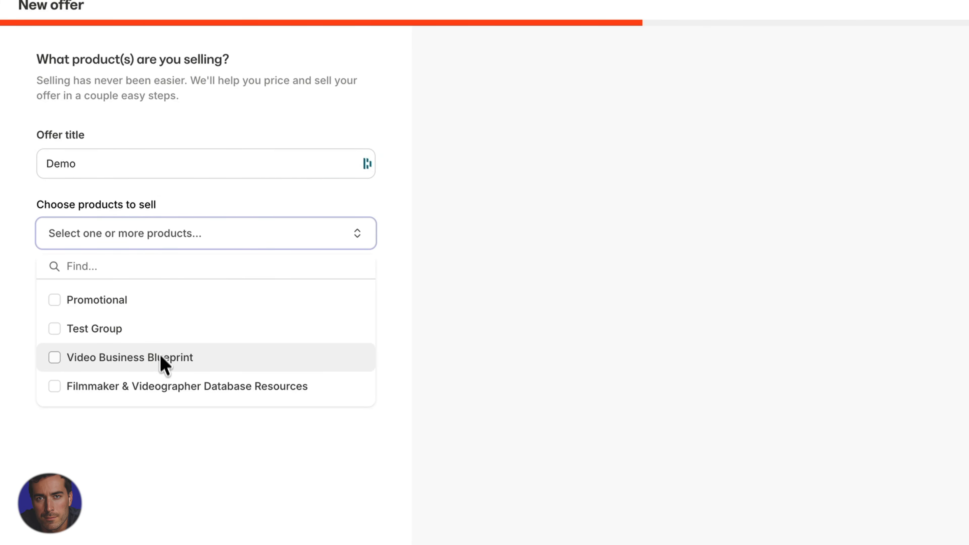
pyautogui.click(140, 357)
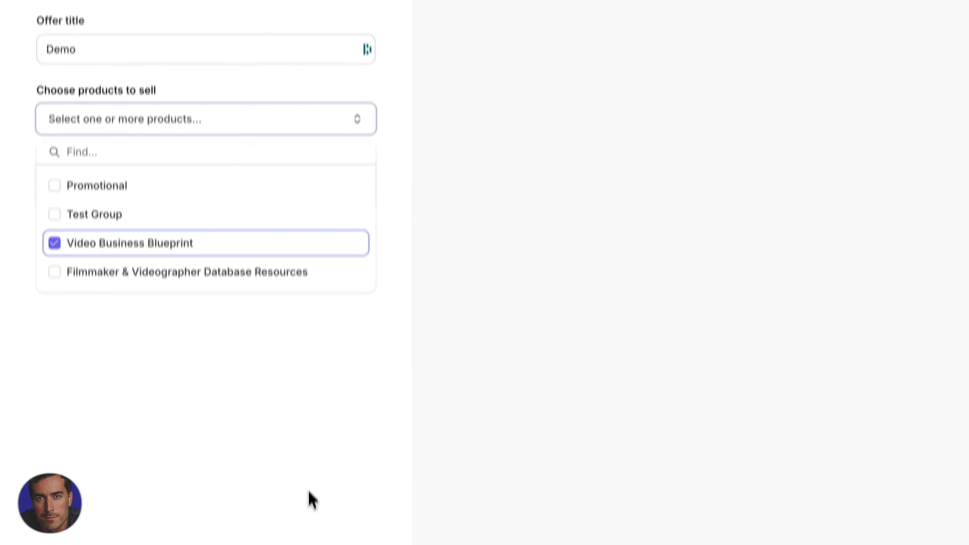
pyautogui.click(309, 490)
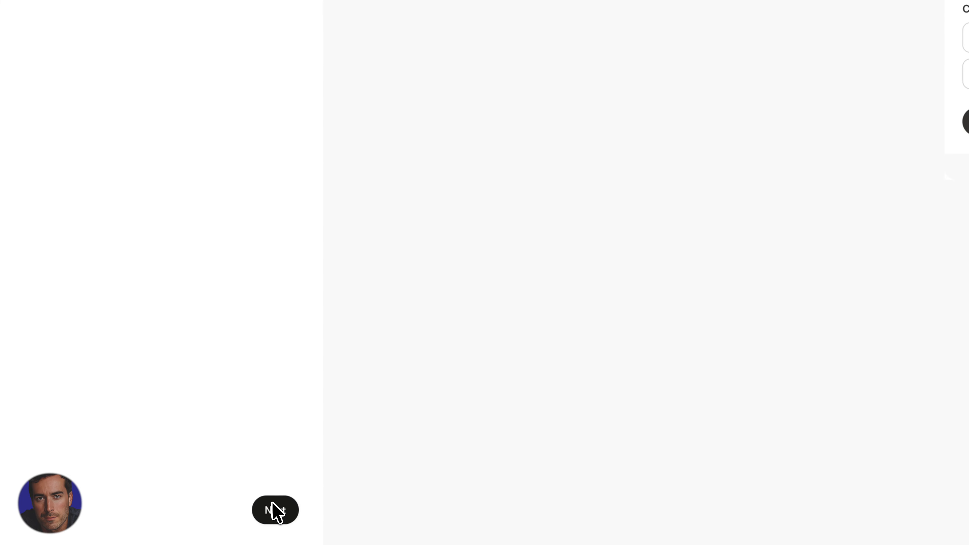
# - Price the offer as a one-time payment of 597 USD
pyautogui.click(273, 506)
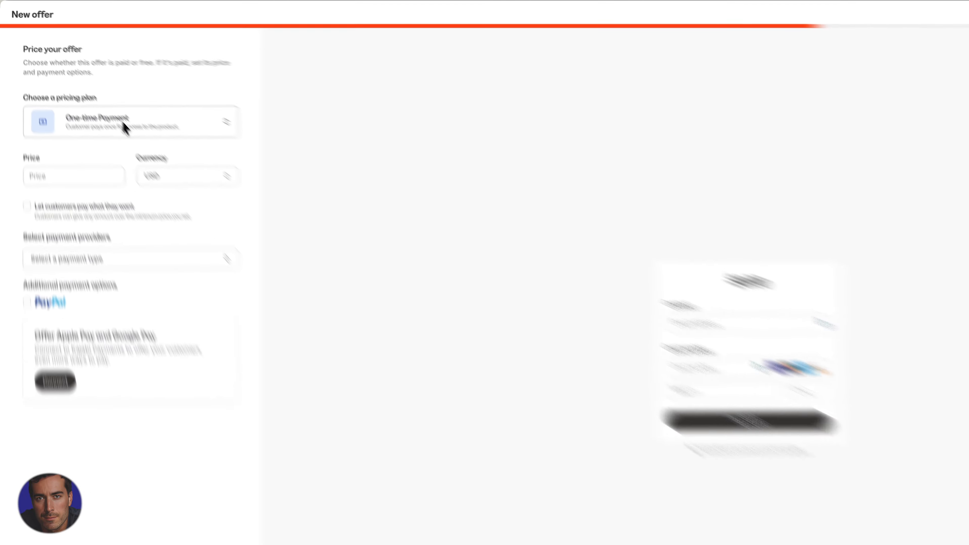
pyautogui.click(96, 96)
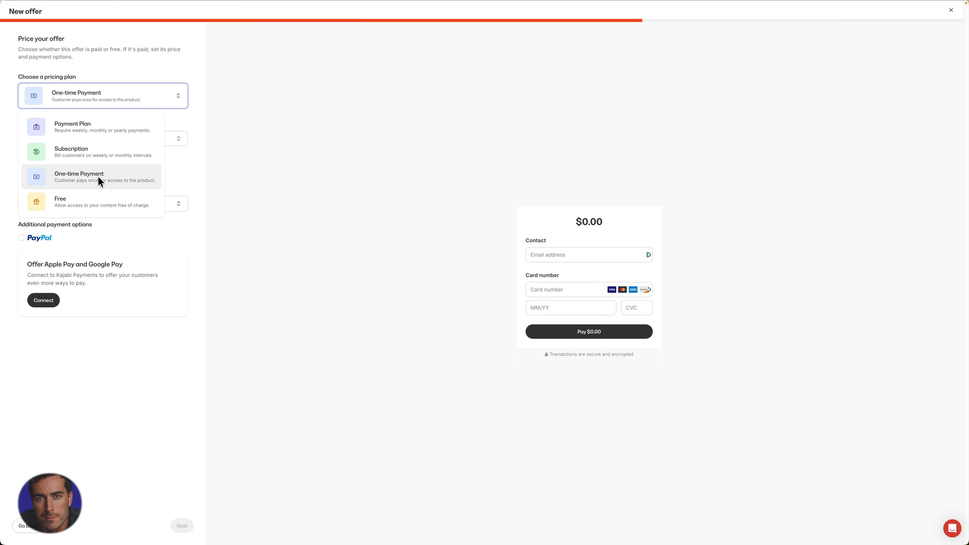
pyautogui.click(80, 177)
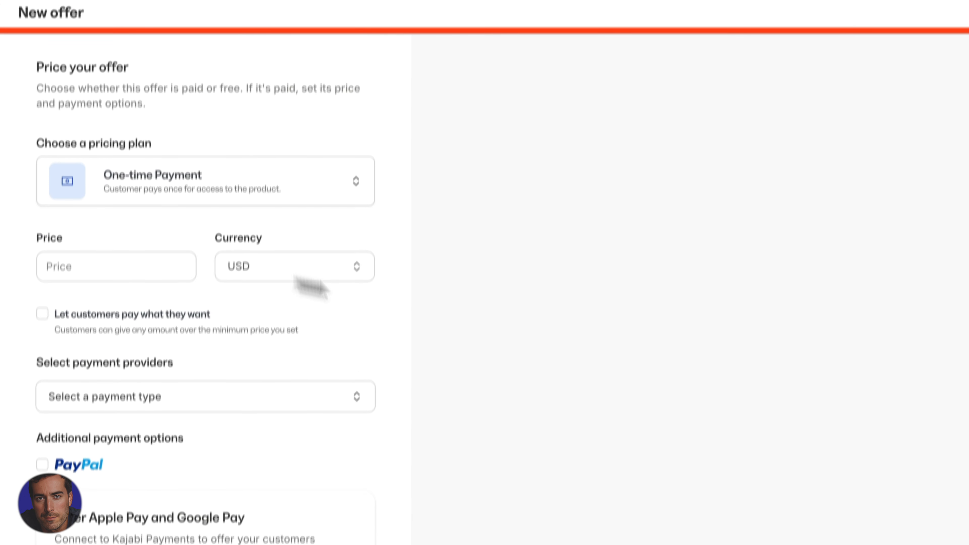
pyautogui.click(117, 220)
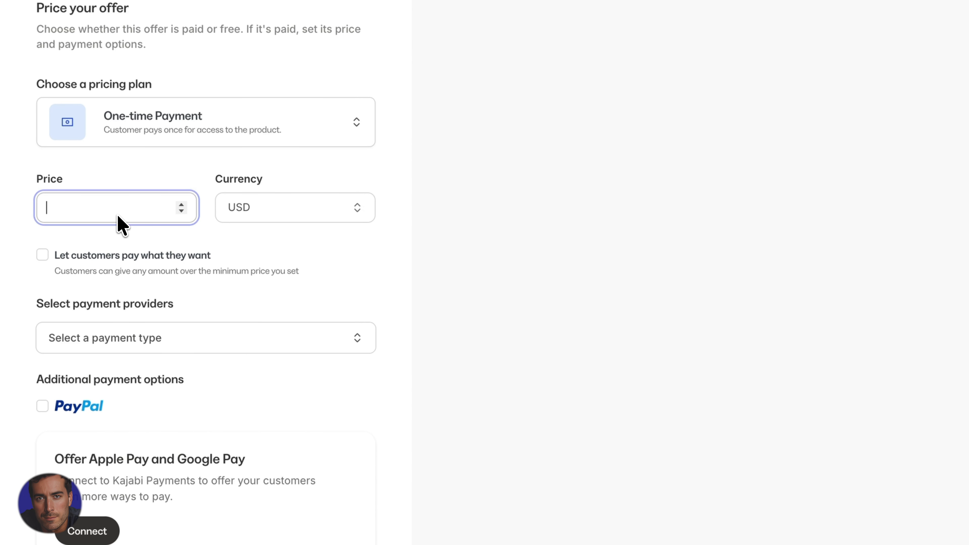
pyautogui.write('597')
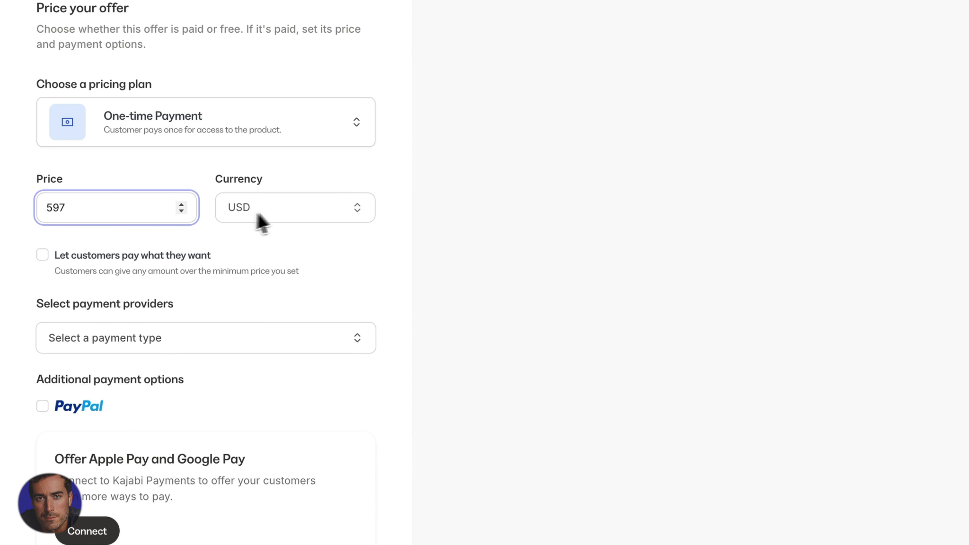
pyautogui.click(283, 208)
pyautogui.click(307, 206)
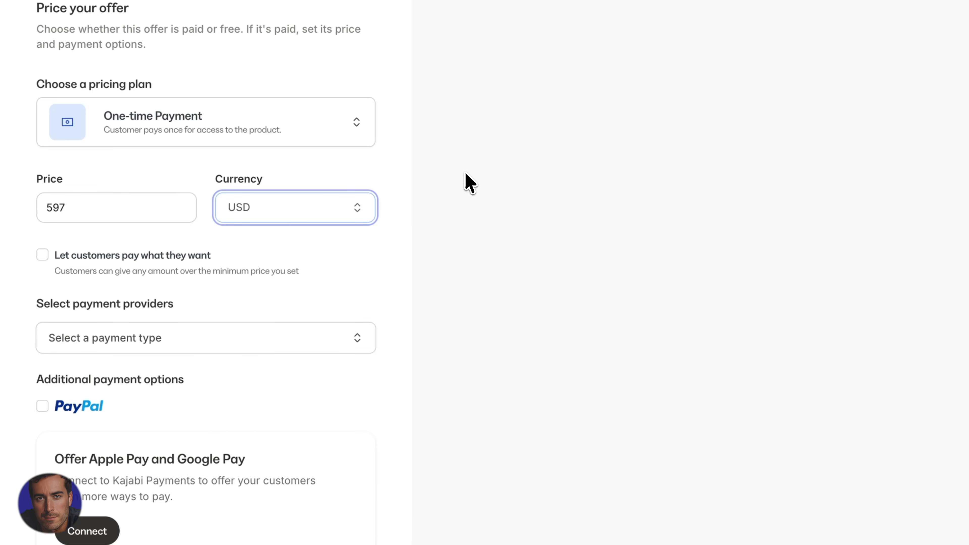
# - Take payments through Stripe and also accept PayPal
pyautogui.scroll(-3, 104, 234)
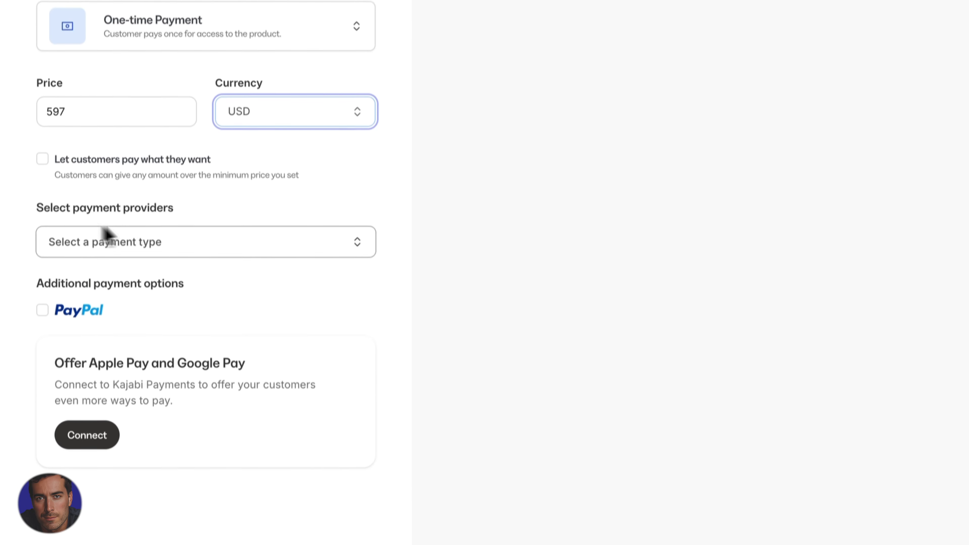
pyautogui.click(134, 232)
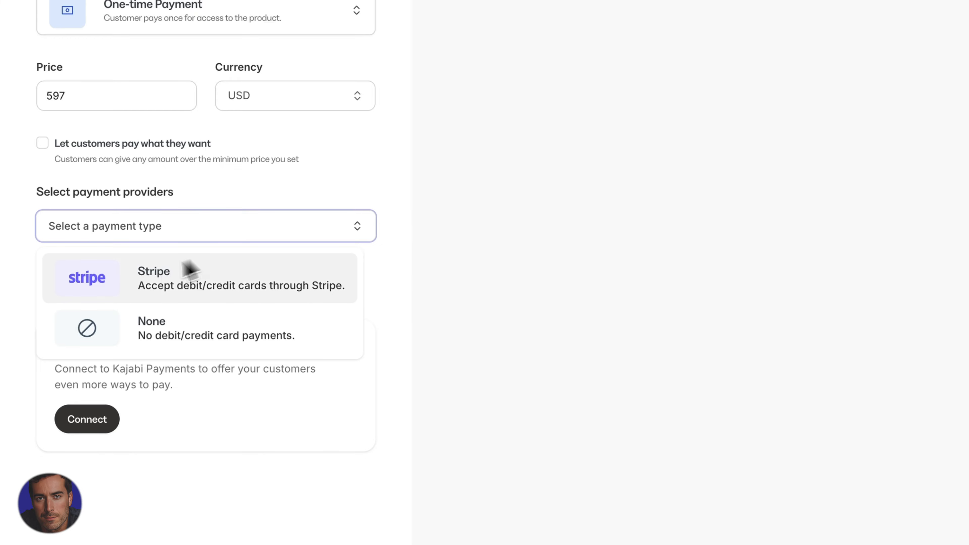
pyautogui.click(171, 285)
pyautogui.scroll(-1, 173, 291)
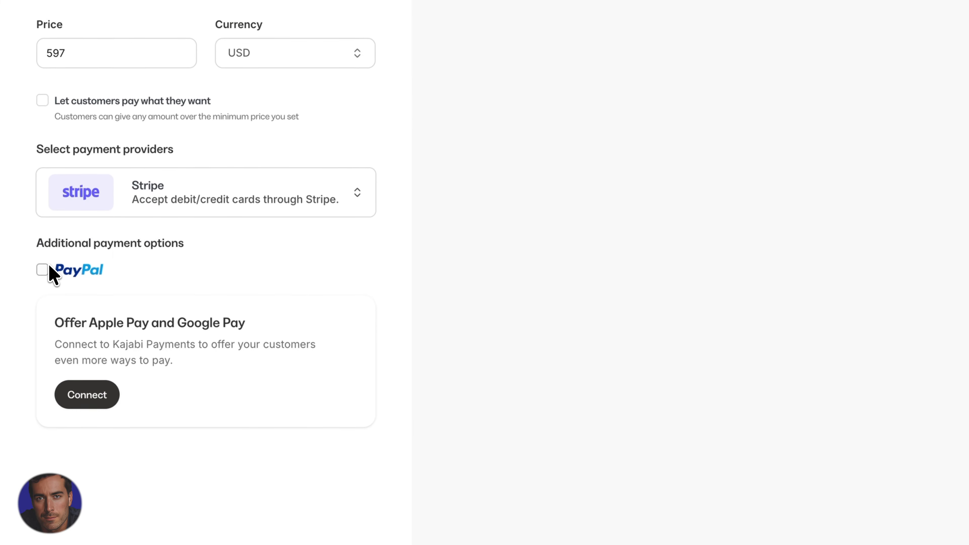
pyautogui.click(43, 268)
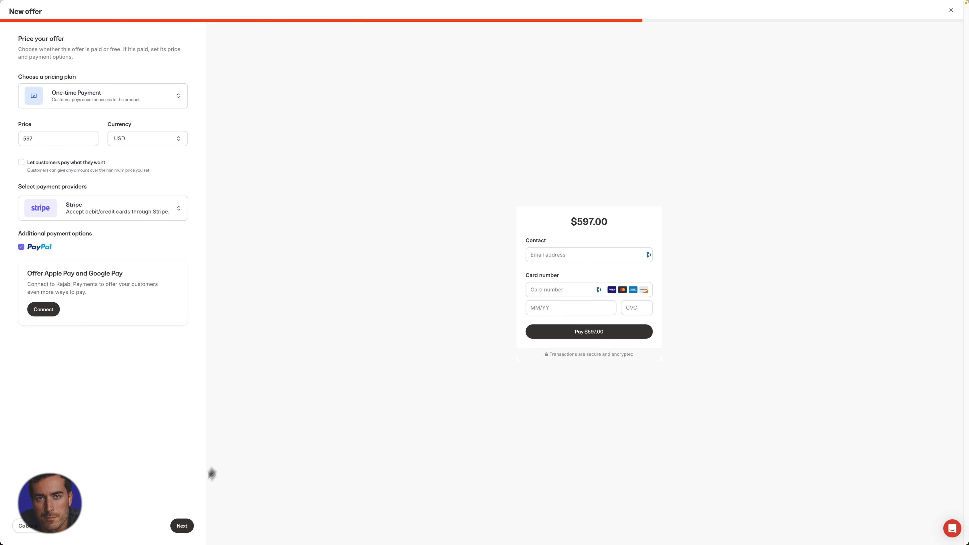
# - Keep Enhanced checkout as the checkout version
pyautogui.click(183, 526)
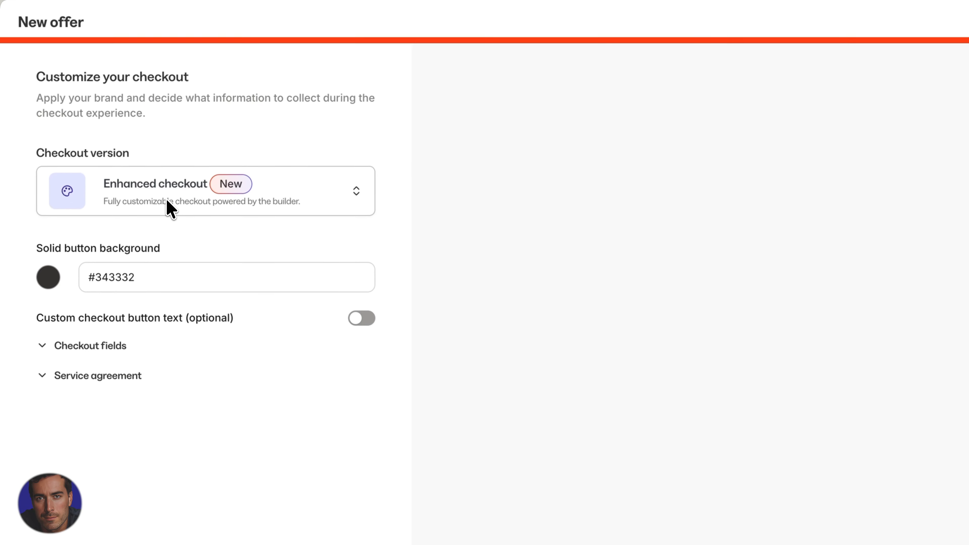
pyautogui.click(168, 203)
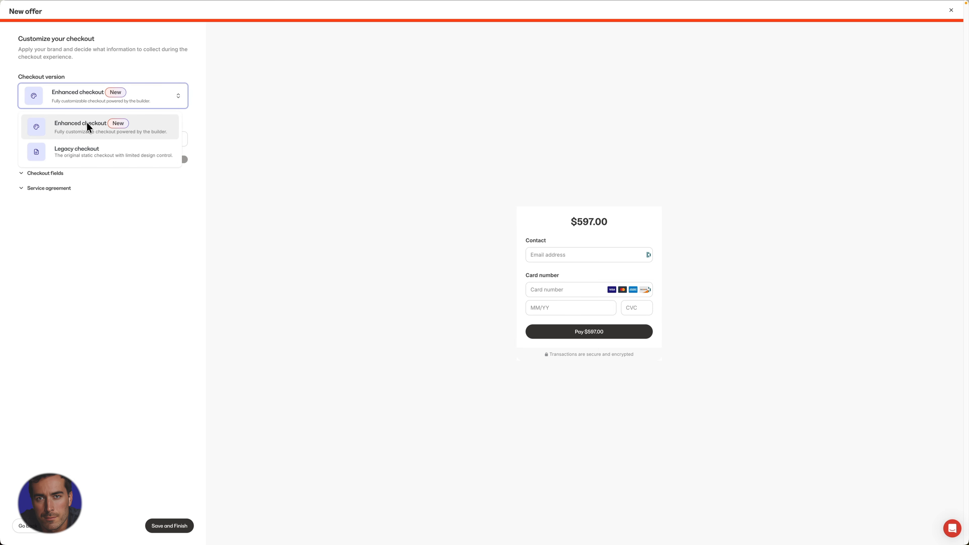
pyautogui.click(98, 123)
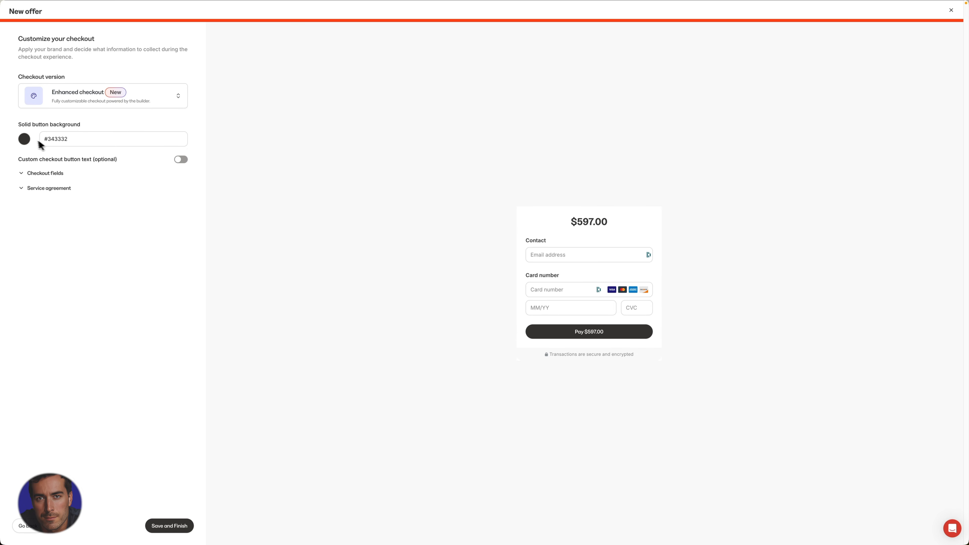
# - Give the checkout button a solid orange background of #e67b22
pyautogui.click(25, 137)
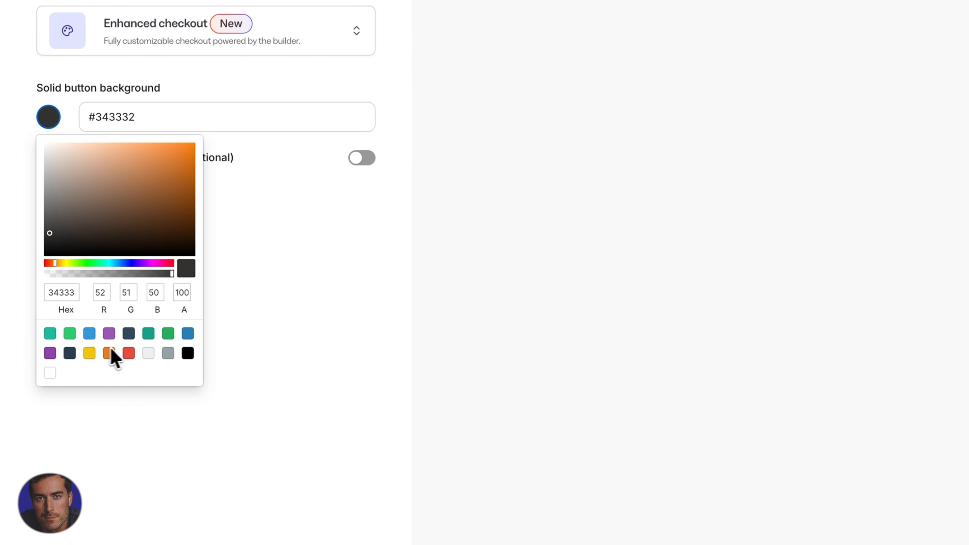
pyautogui.click(110, 355)
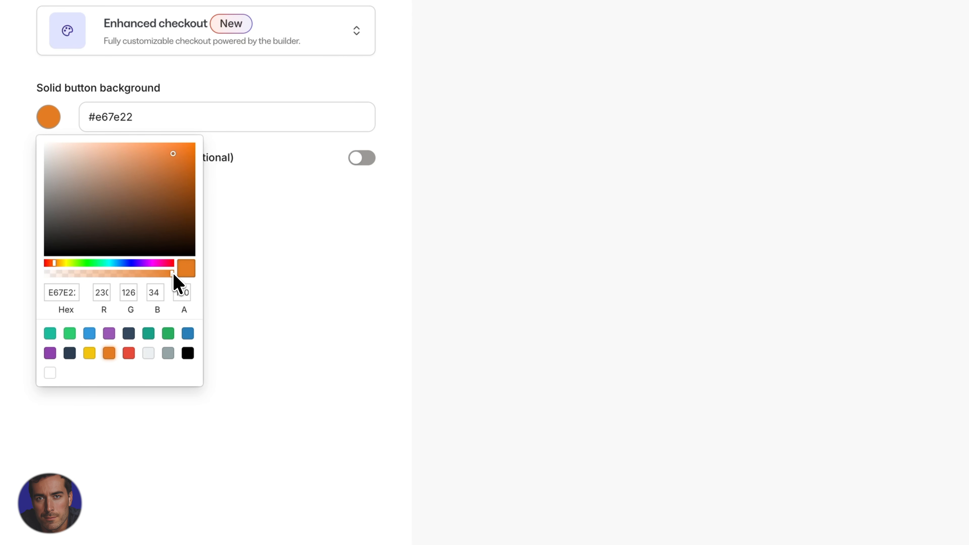
pyautogui.click(158, 263)
pyautogui.moveTo(159, 264); pyautogui.dragTo(136, 264)
pyautogui.click(56, 263)
pyautogui.moveTo(56, 263); pyautogui.dragTo(54, 263)
pyautogui.scroll(-3, 152, 454)
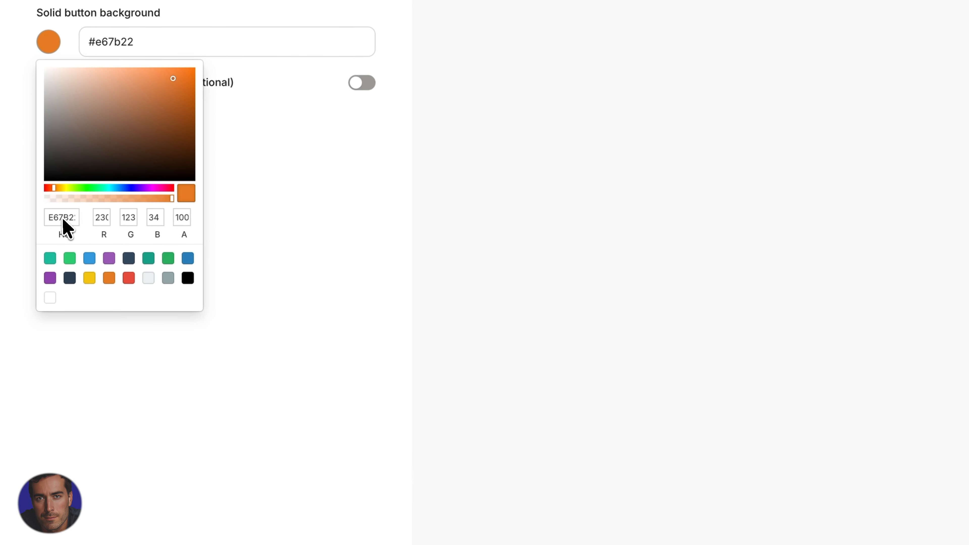
pyautogui.click(340, 297)
# - Collect address, name, phone number and tax ID at checkout, with no service agreement required
pyautogui.scroll(3, 201, 124)
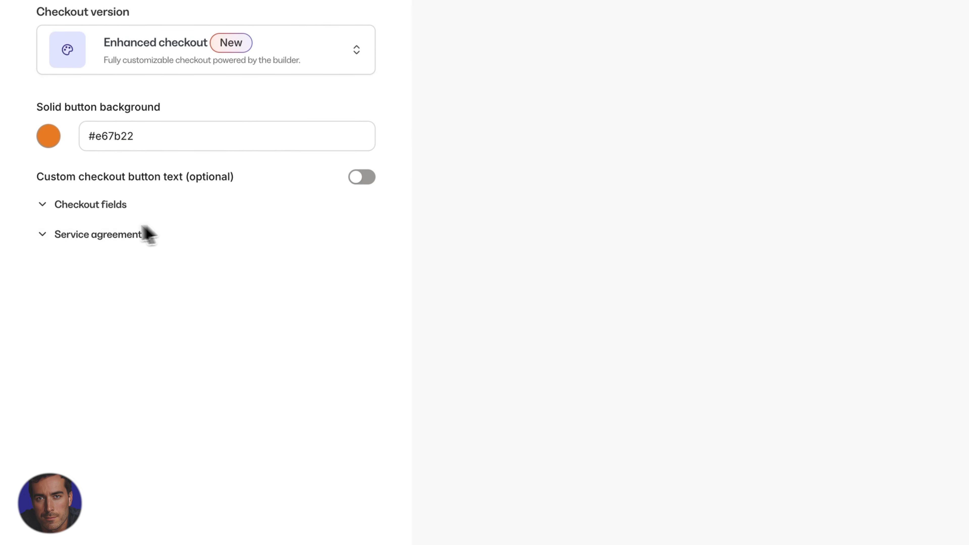
pyautogui.click(113, 243)
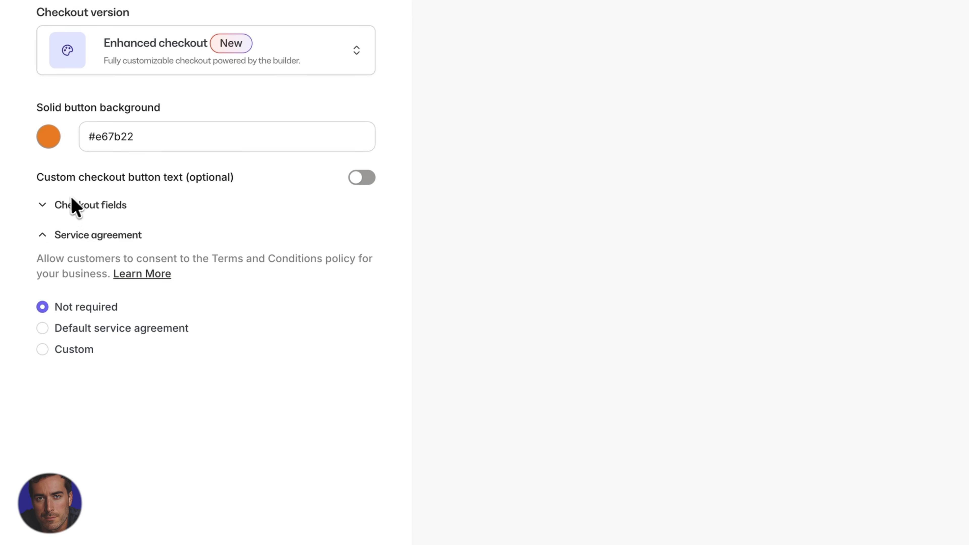
pyautogui.click(95, 208)
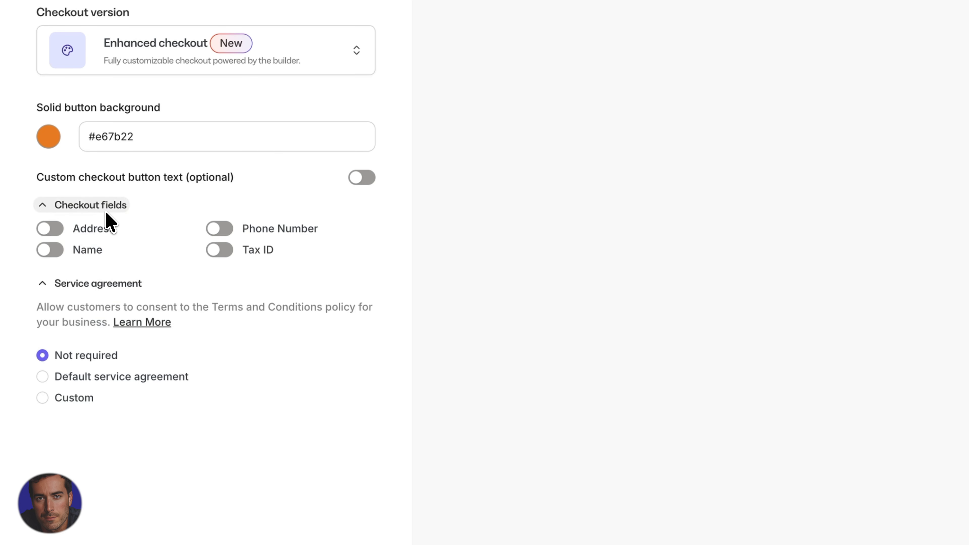
pyautogui.click(88, 229)
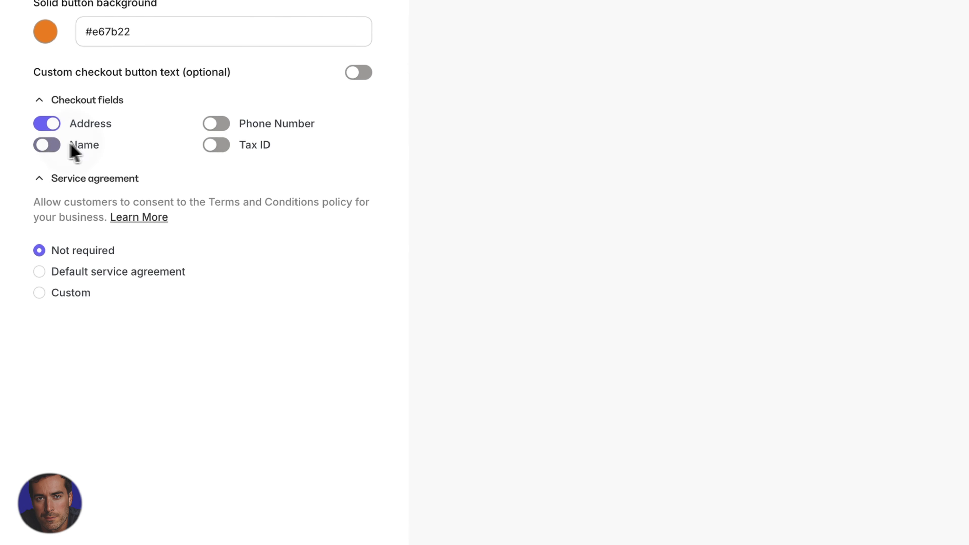
pyautogui.click(75, 149)
pyautogui.click(229, 124)
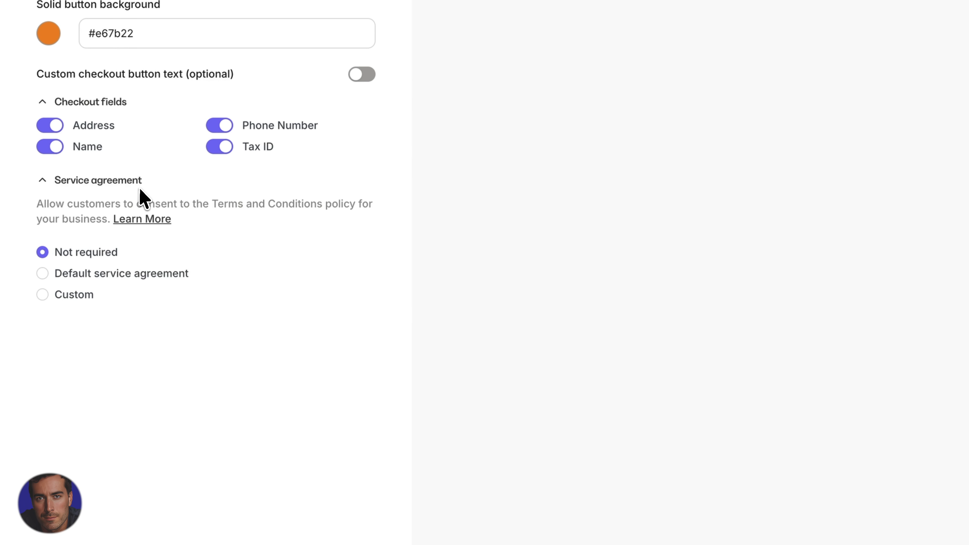
pyautogui.click(113, 272)
pyautogui.click(71, 253)
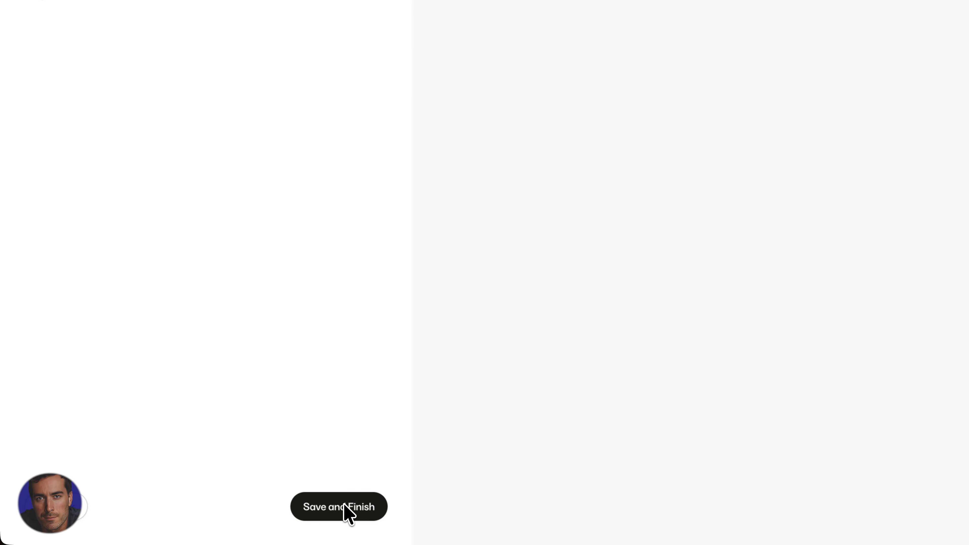
# - Save and finish the checkout settings, then review the Demo offer's details page
pyautogui.click(348, 509)
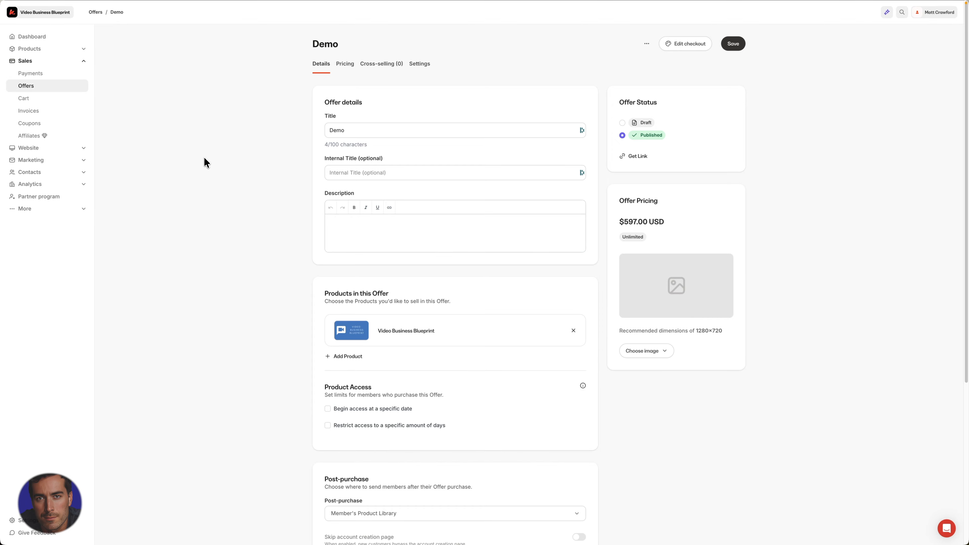
pyautogui.scroll(-5, 252, 220)
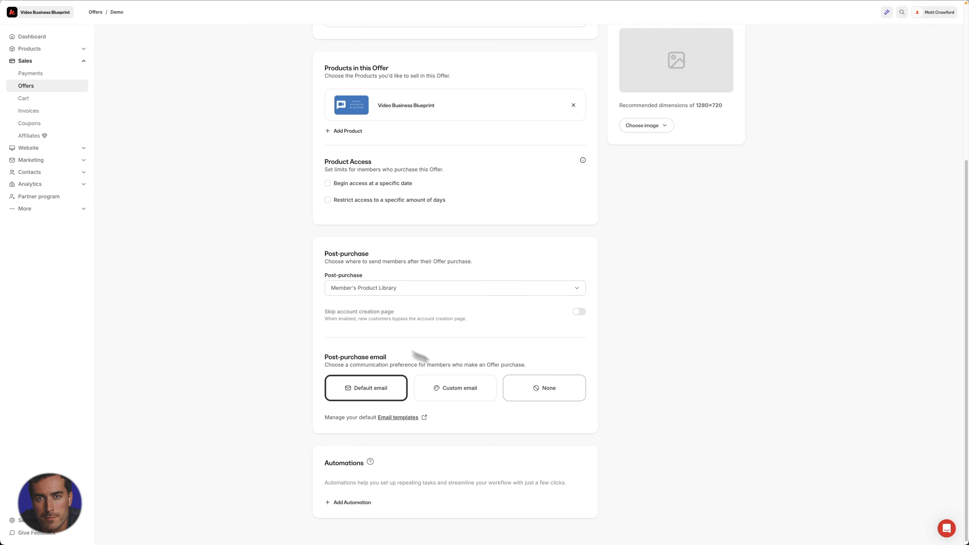
pyautogui.scroll(5, 395, 482)
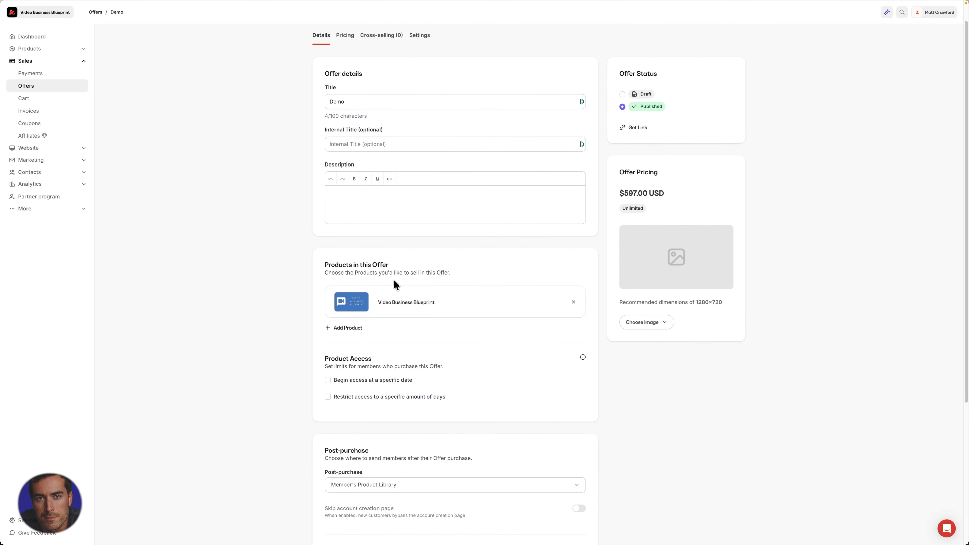
pyautogui.scroll(1, 396, 282)
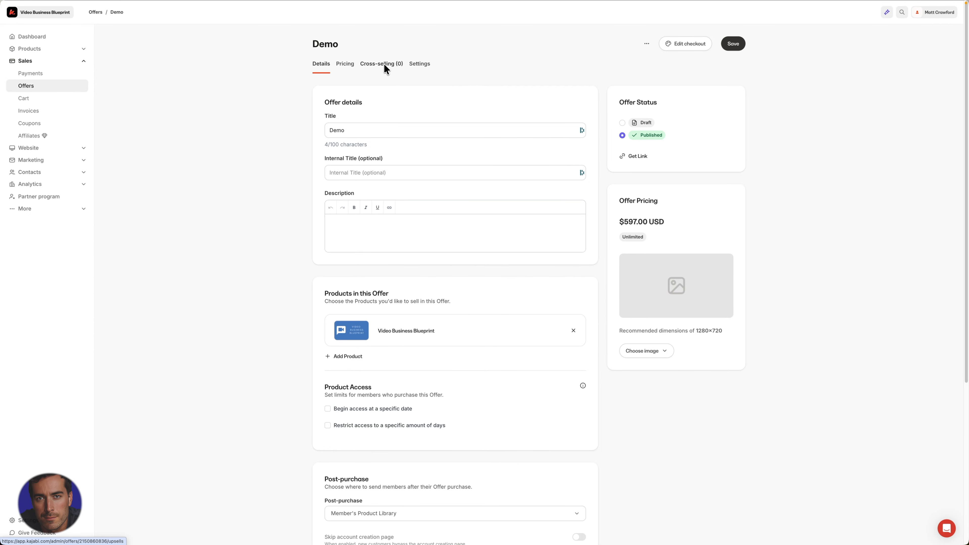
pyautogui.click(384, 64)
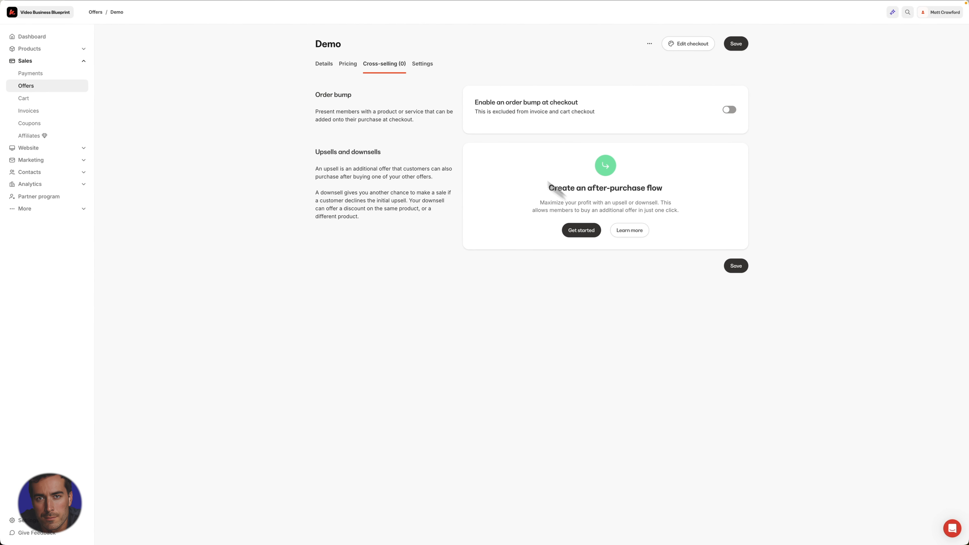
pyautogui.click(329, 64)
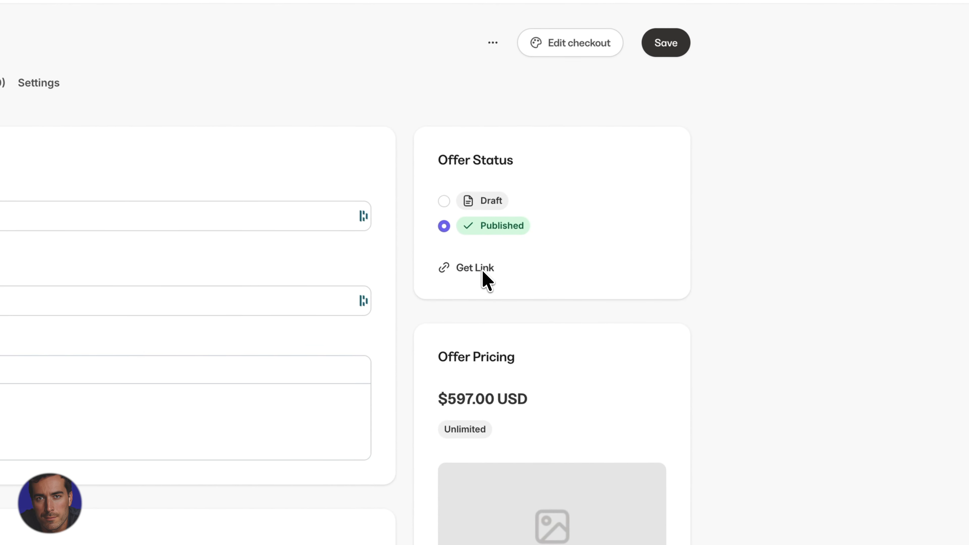
# - Copy the Demo offer's link and open its checkout page in the page editor
pyautogui.click(482, 270)
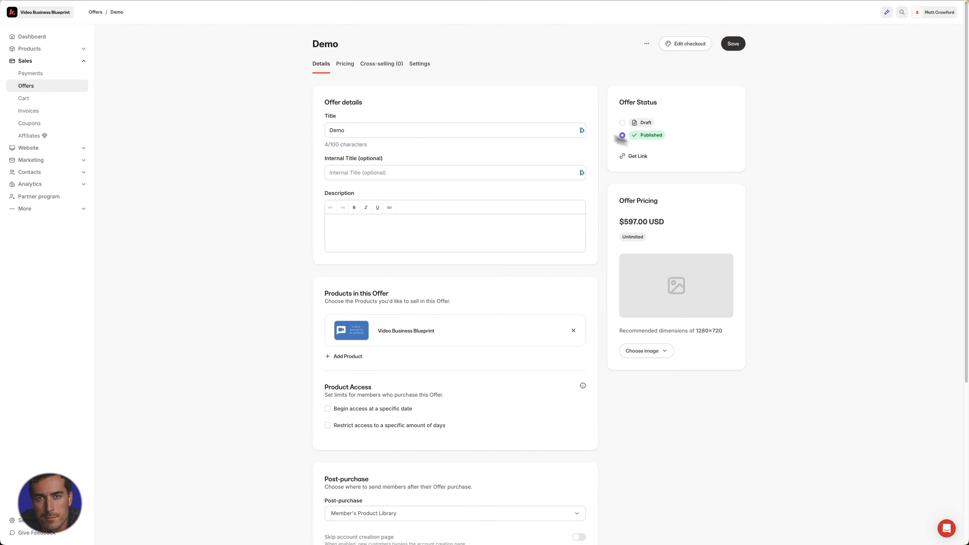
pyautogui.click(686, 46)
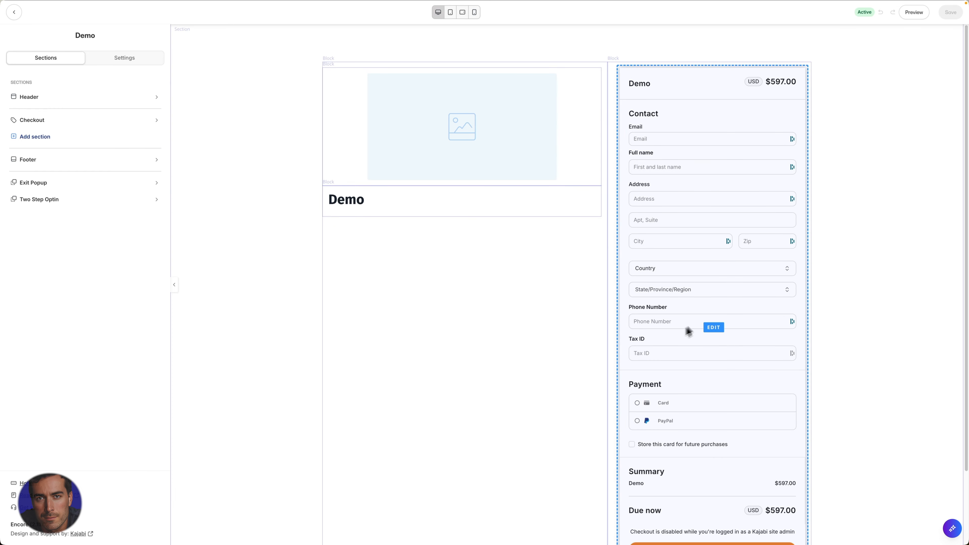
pyautogui.scroll(-3, 719, 350)
pyautogui.scroll(1, 720, 353)
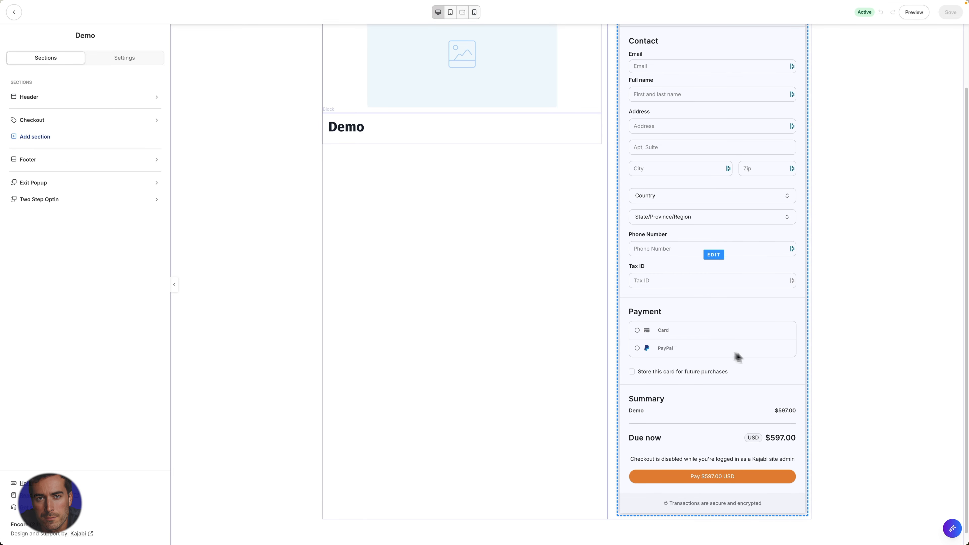
pyautogui.scroll(5, 765, 361)
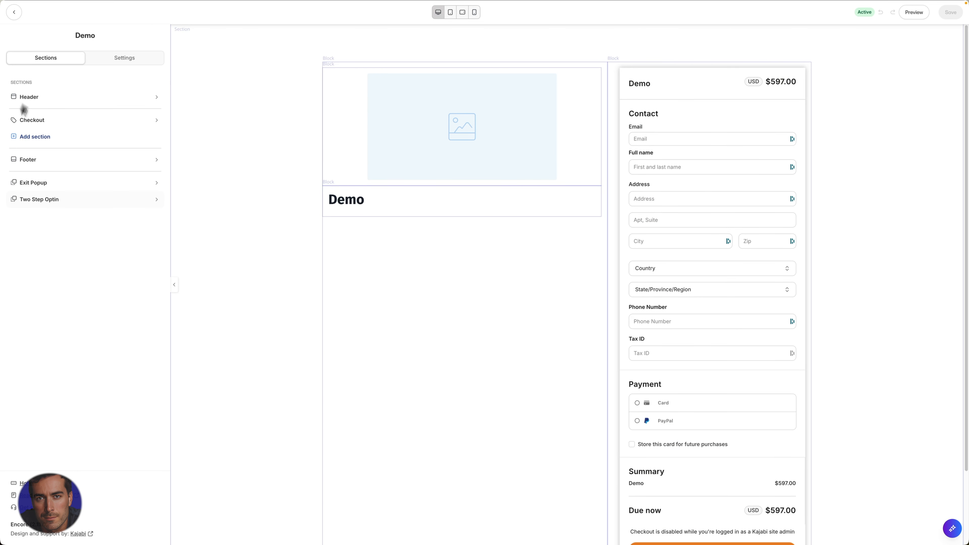
pyautogui.click(121, 60)
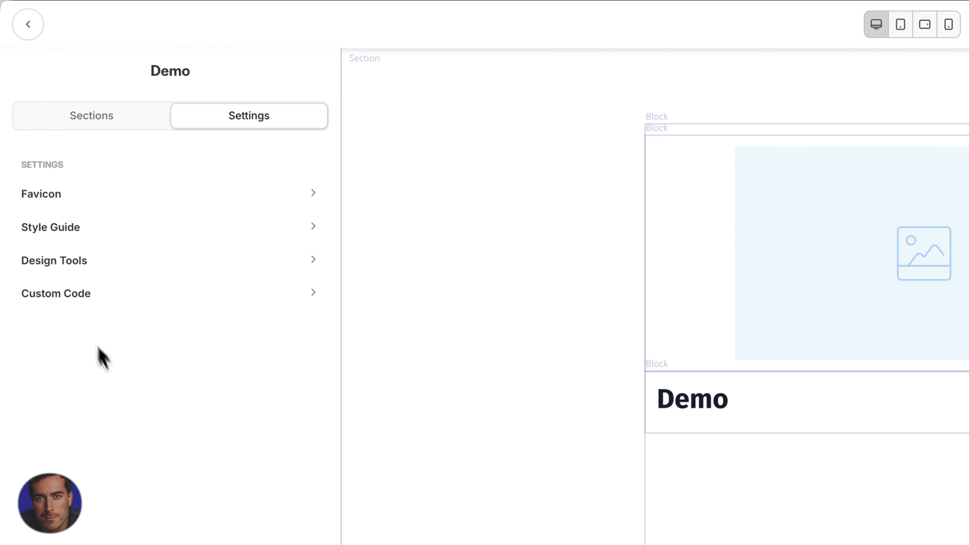
pyautogui.click(134, 298)
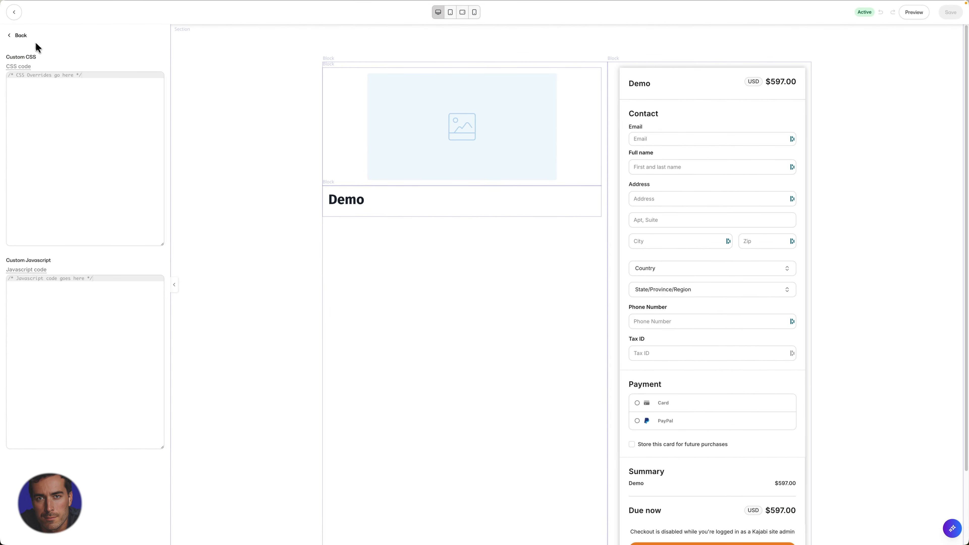
pyautogui.click(18, 35)
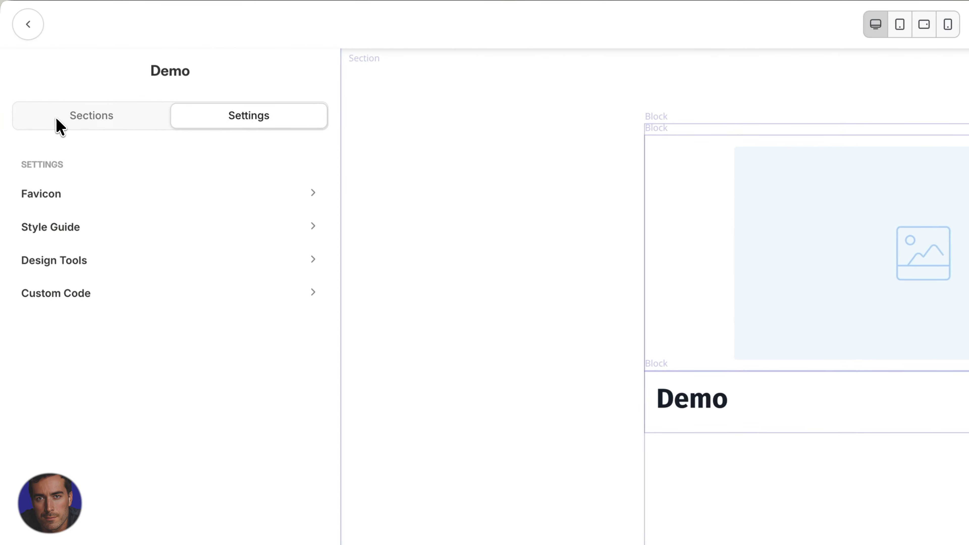
pyautogui.click(56, 119)
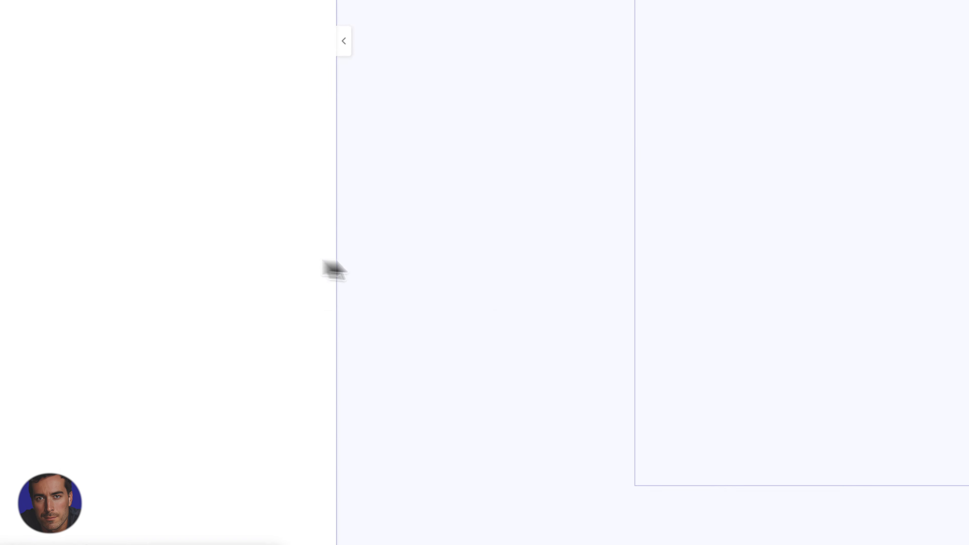
# - Replace the checkout heading 'Demo' with bold text 'Filmmaker's Guide'
pyautogui.scroll(10, 417, 188)
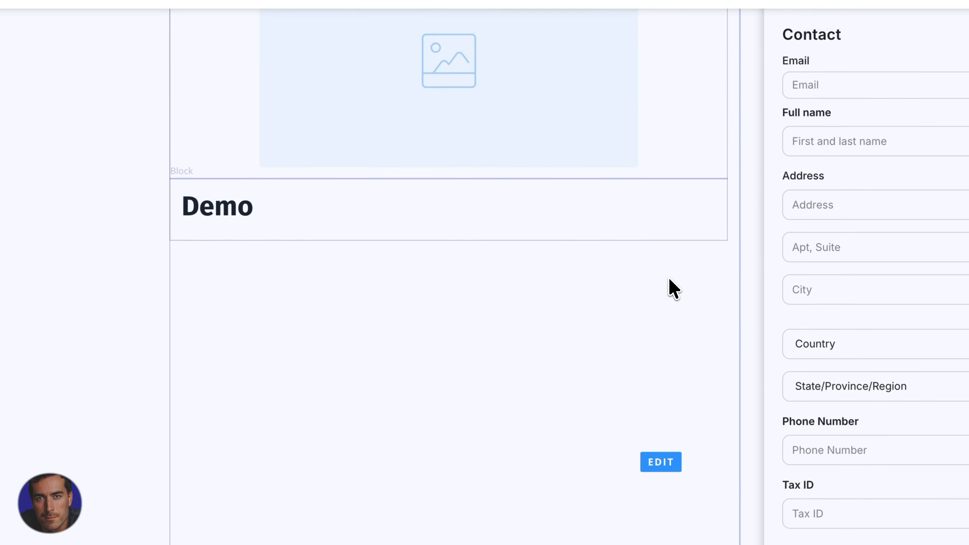
pyautogui.moveTo(81, 154)
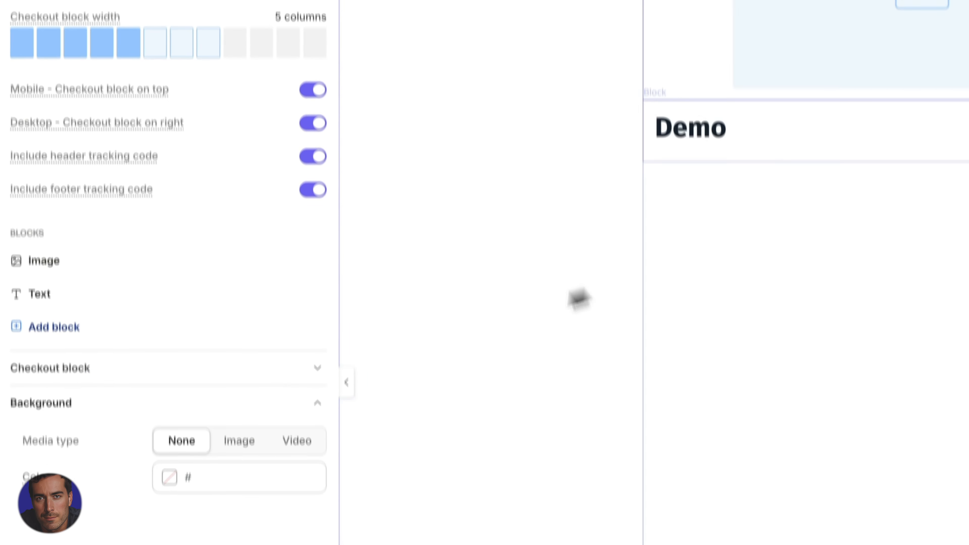
pyautogui.click(82, 145)
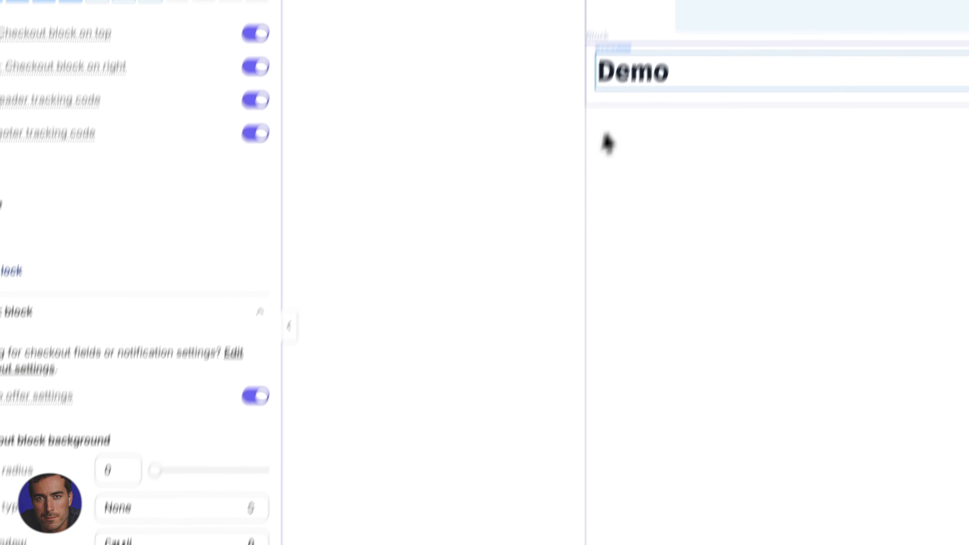
pyautogui.click(649, 76)
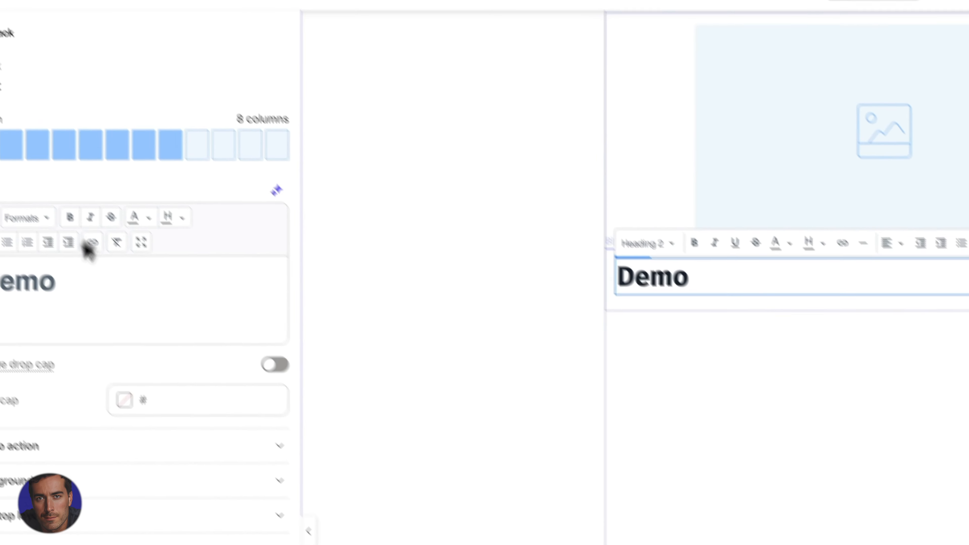
pyautogui.moveTo(102, 317); pyautogui.dragTo(12, 288)
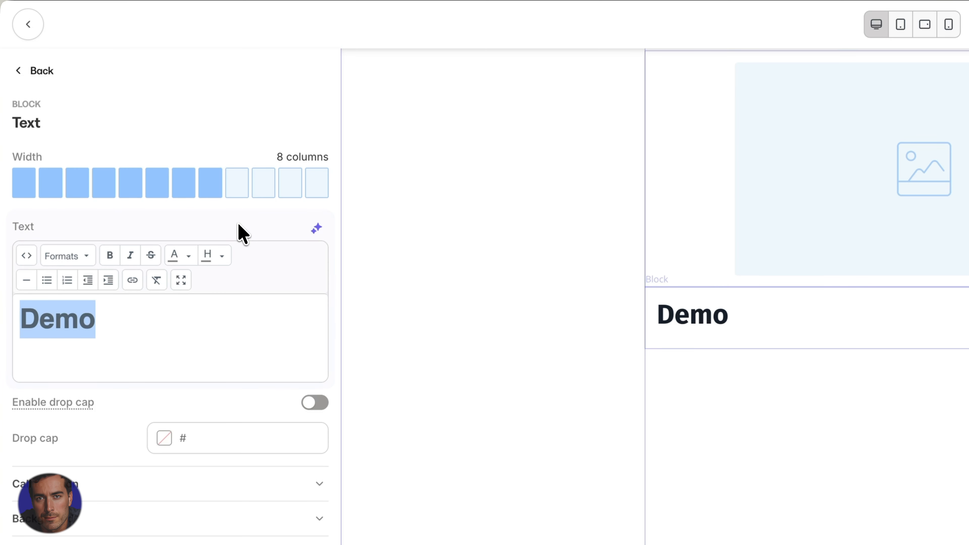
pyautogui.write('Fil')
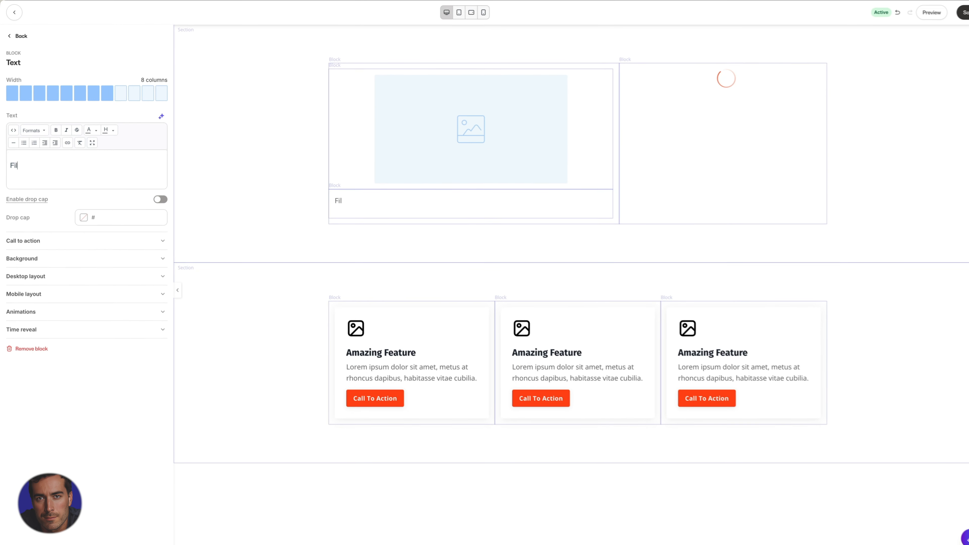
pyautogui.write('mmaker')
pyautogui.write("'s Guid")
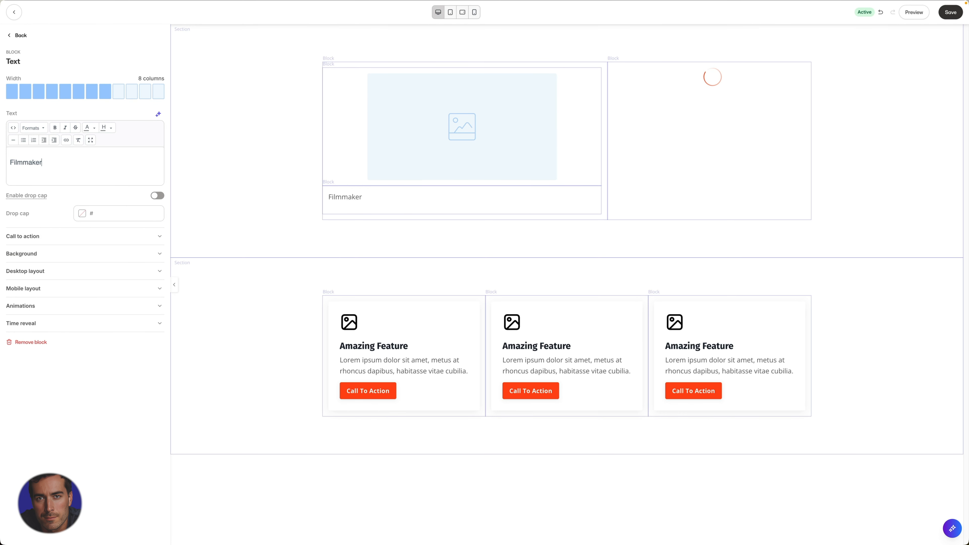
pyautogui.write('e')
pyautogui.doubleClick(57, 163)
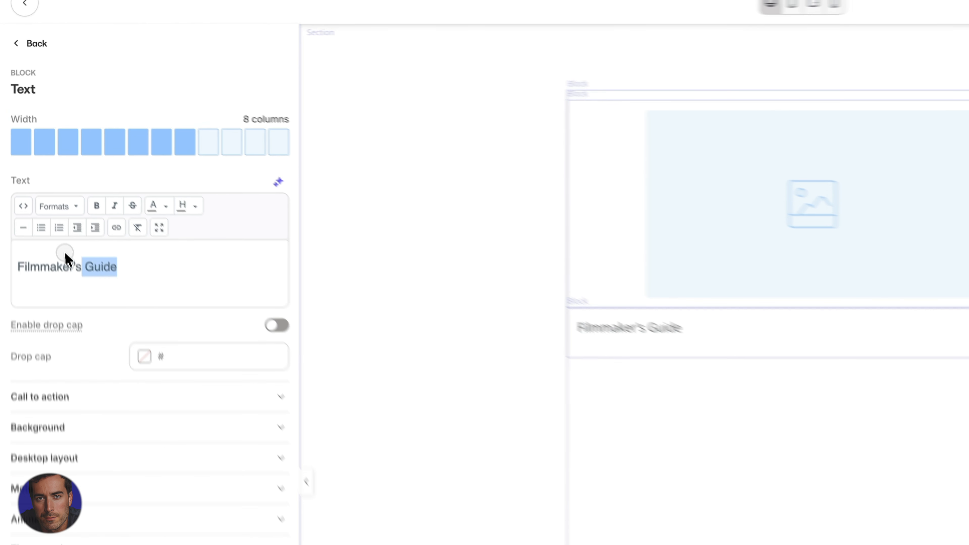
pyautogui.tripleClick(65, 260)
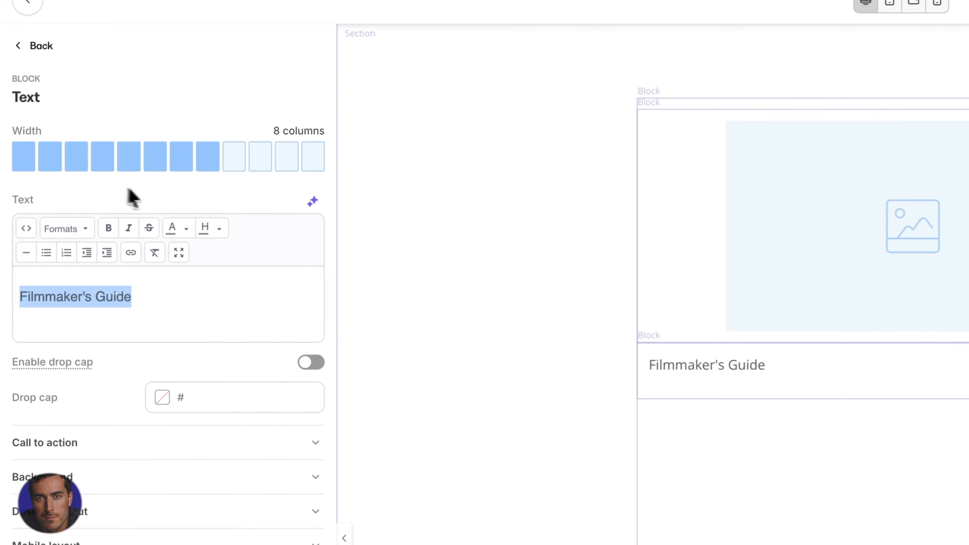
pyautogui.click(96, 206)
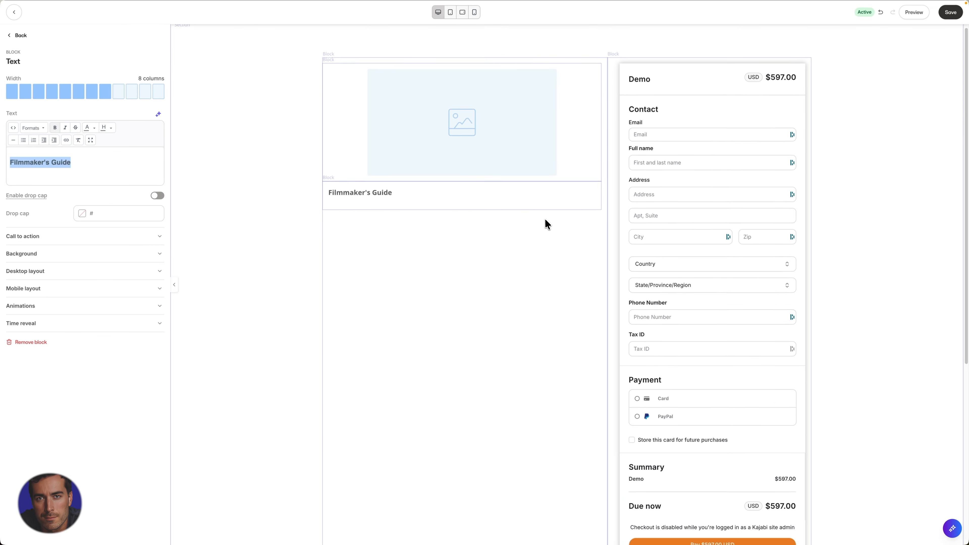
pyautogui.scroll(-7, 547, 223)
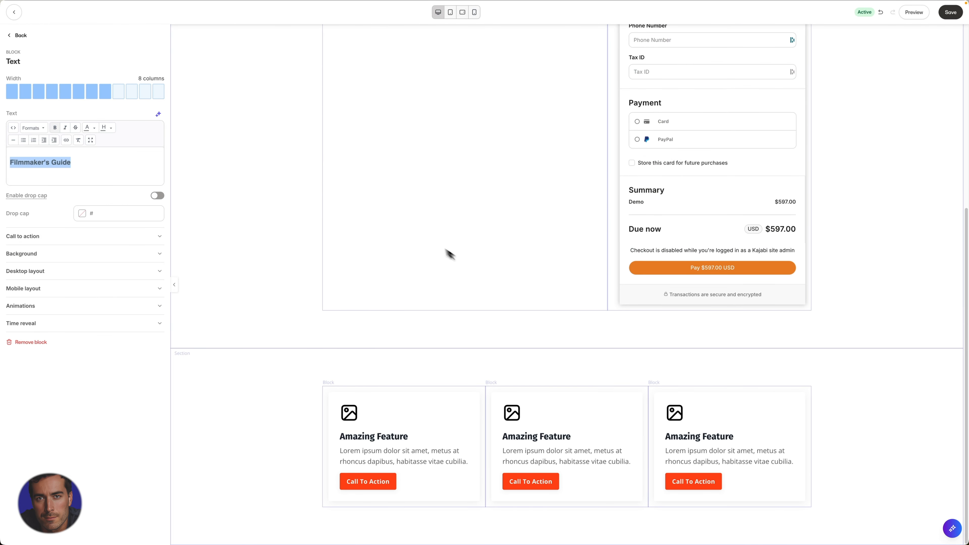
pyautogui.scroll(1, 515, 269)
pyautogui.scroll(6, 517, 270)
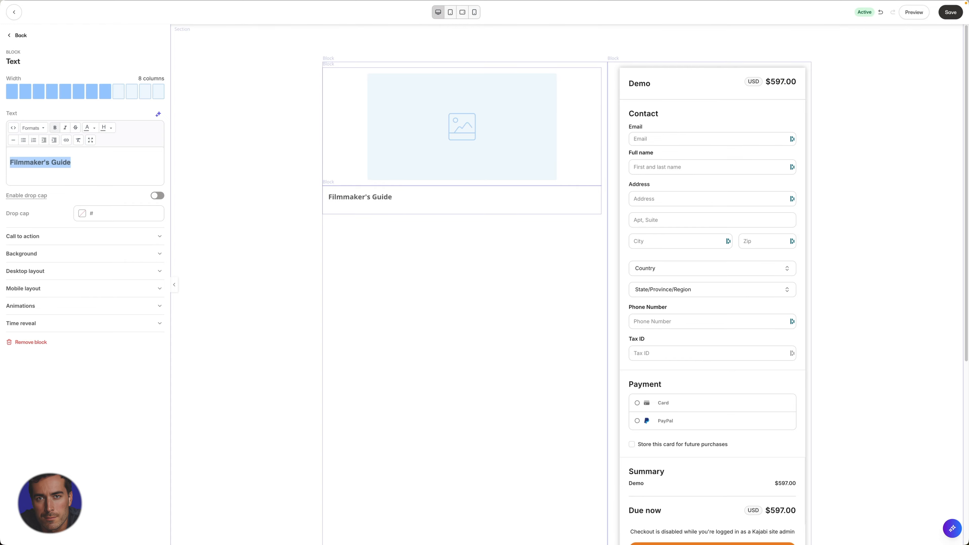
pyautogui.click(474, 12)
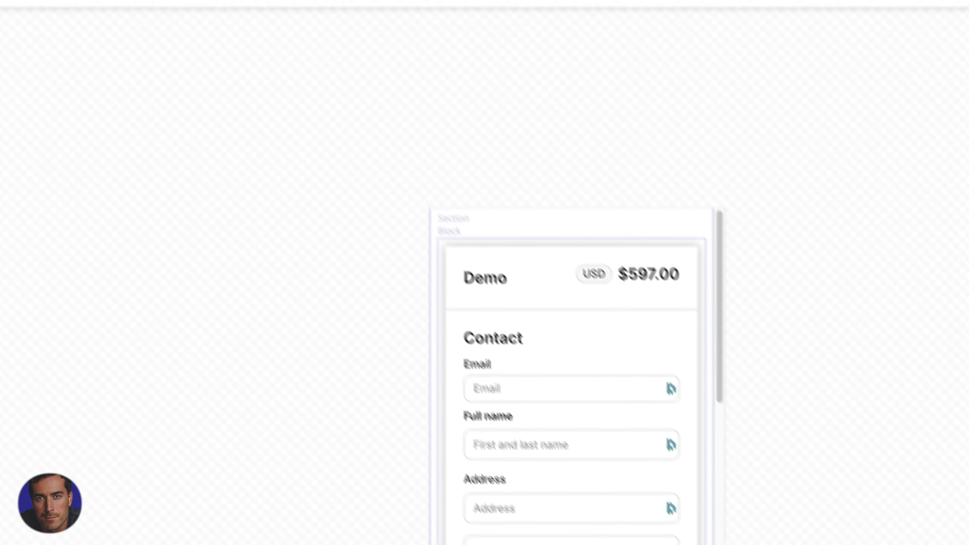
pyautogui.click(300, 30)
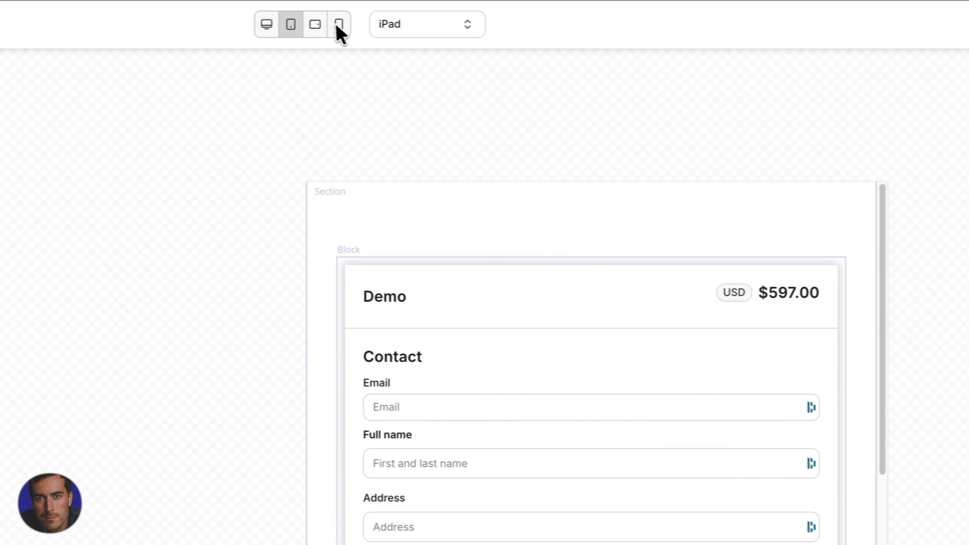
pyautogui.click(317, 25)
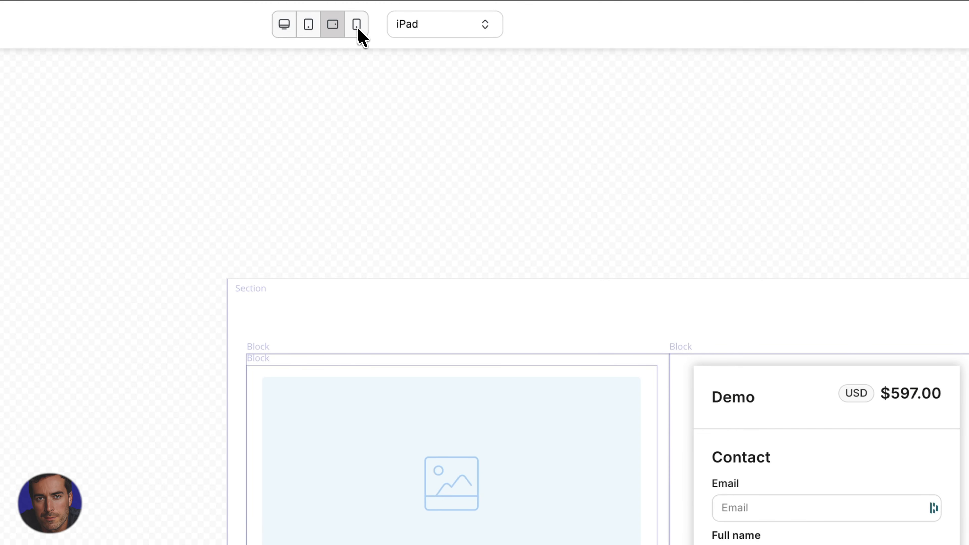
pyautogui.click(356, 24)
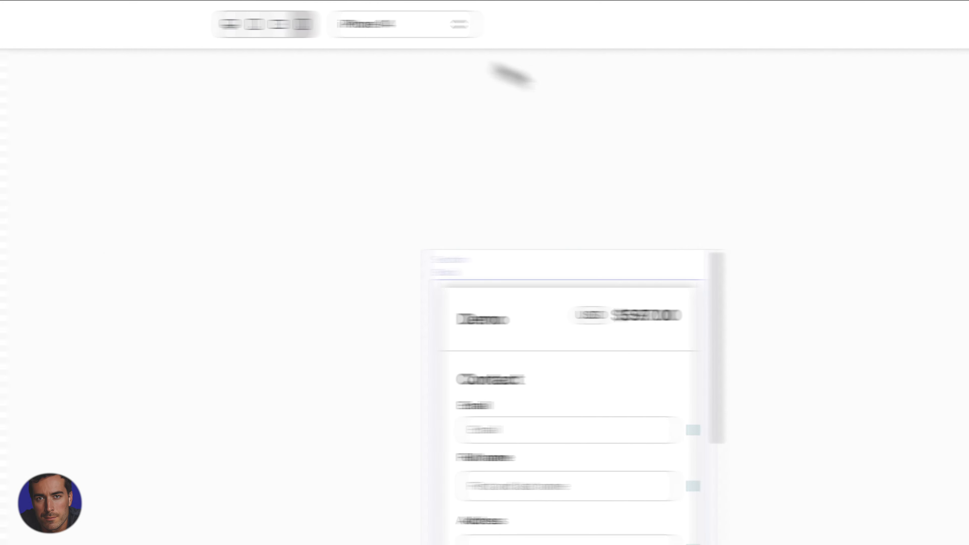
pyautogui.scroll(-15, 533, 251)
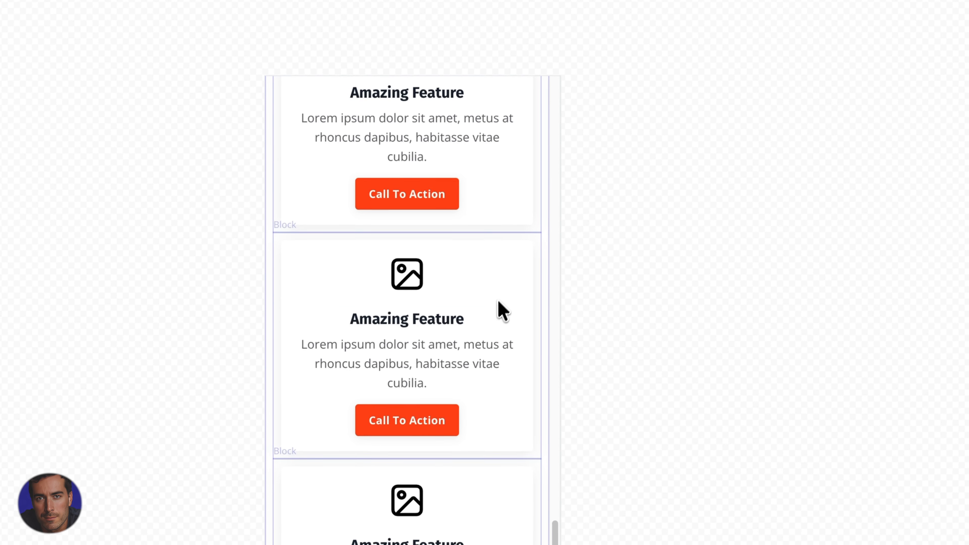
pyautogui.scroll(12, 497, 297)
pyautogui.scroll(-12, 496, 288)
pyautogui.scroll(5, 494, 286)
pyautogui.scroll(5, 611, 234)
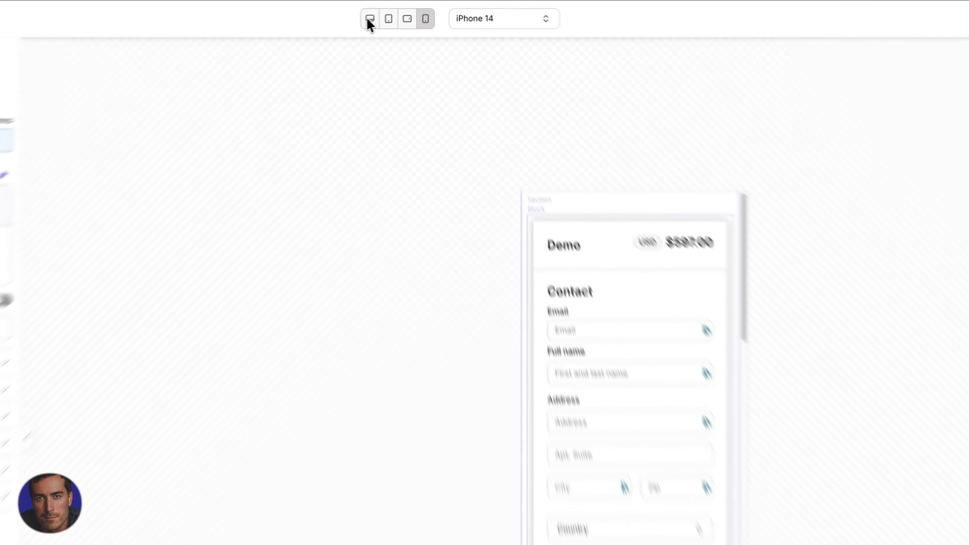
pyautogui.click(369, 20)
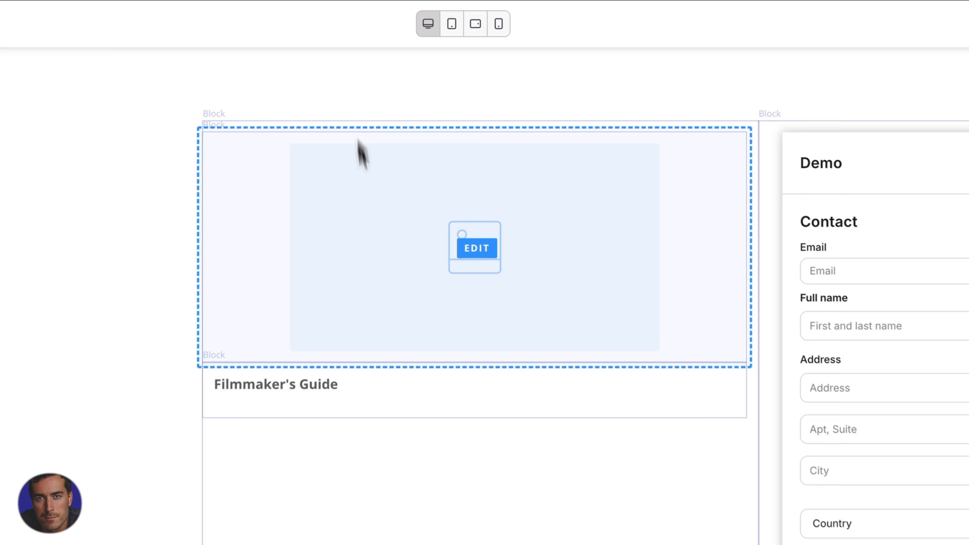
pyautogui.click(425, 19)
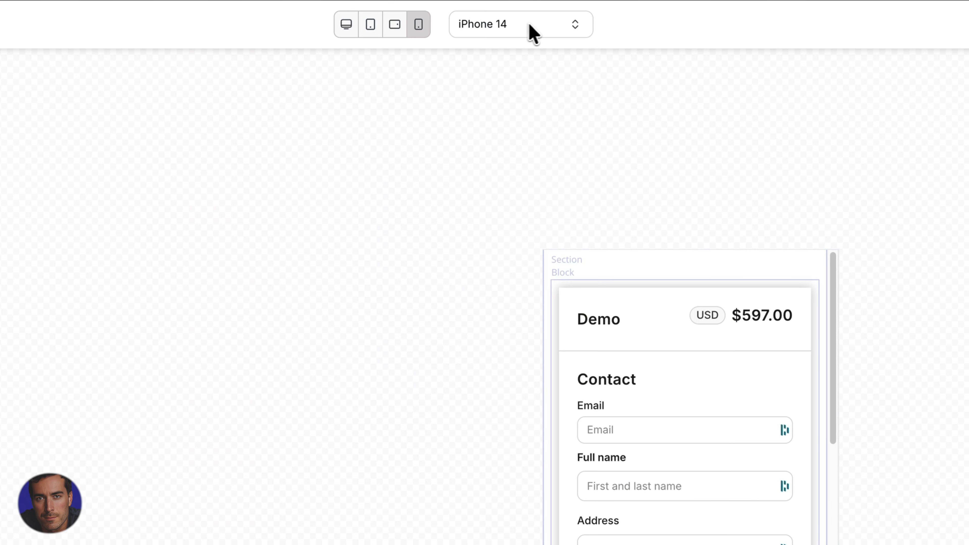
pyautogui.click(533, 33)
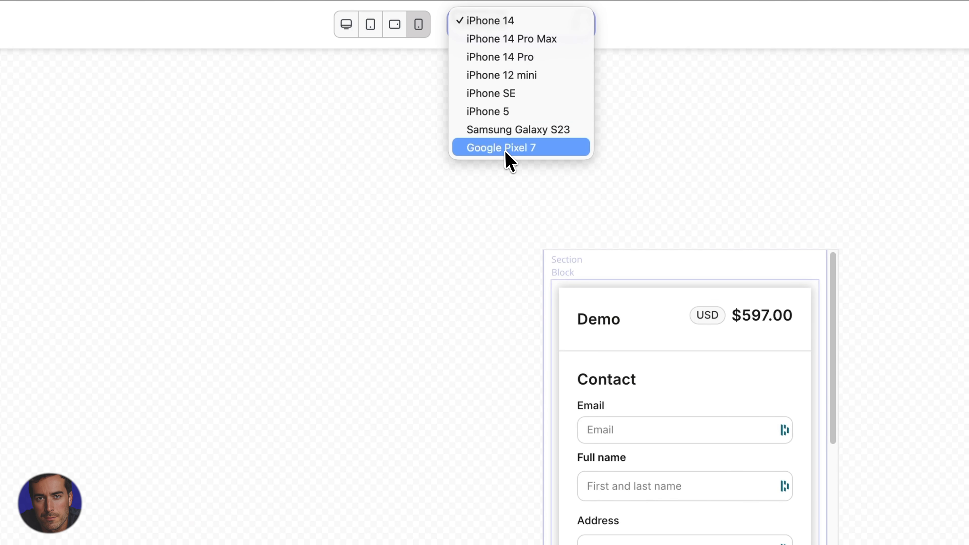
pyautogui.click(537, 132)
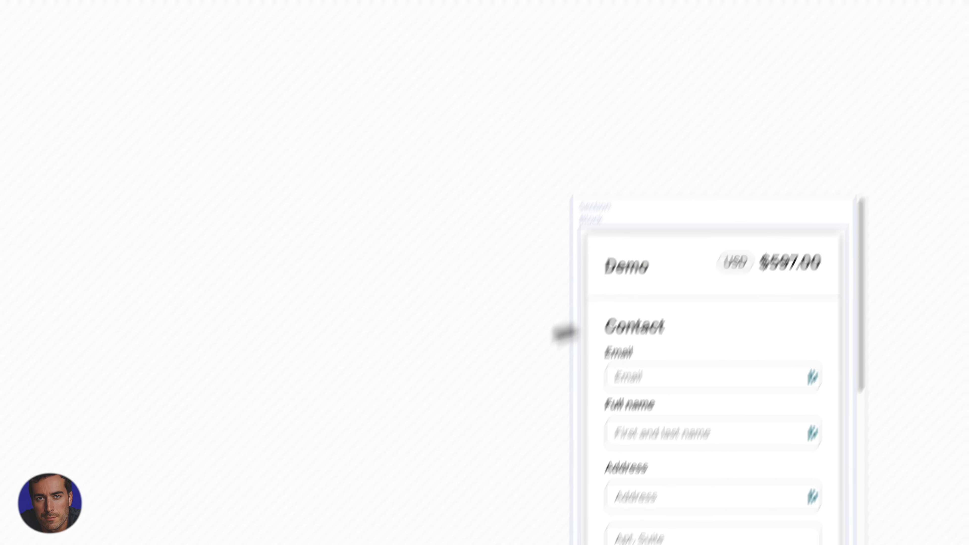
pyautogui.click(481, 24)
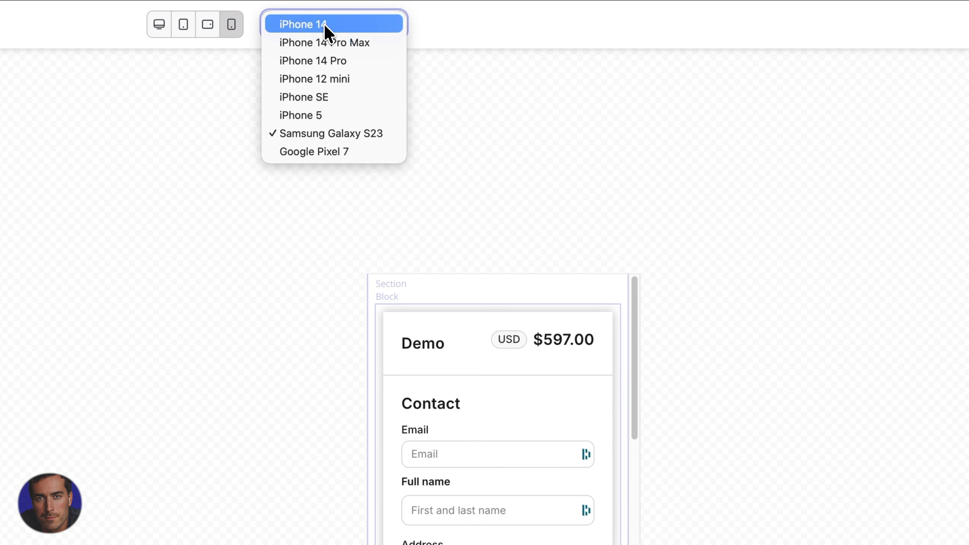
pyautogui.click(321, 42)
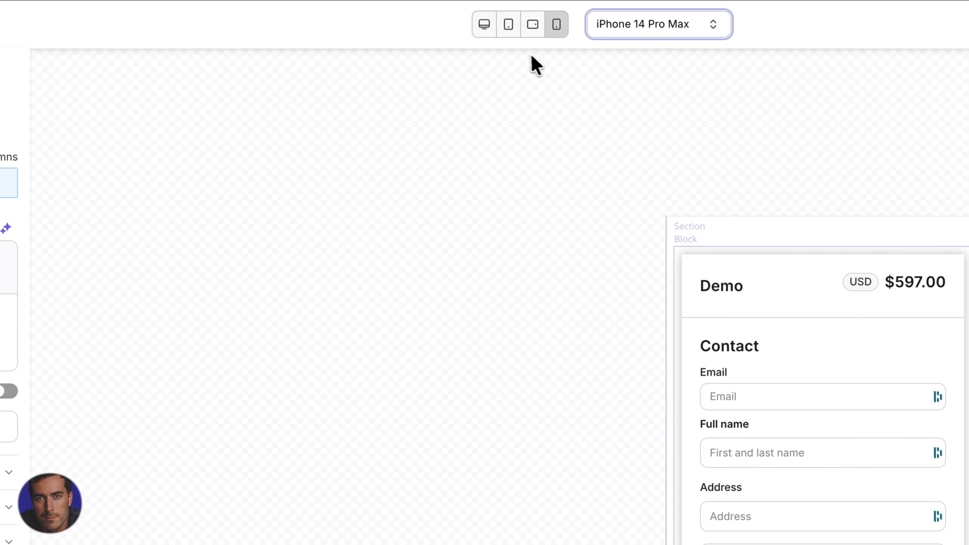
pyautogui.click(483, 26)
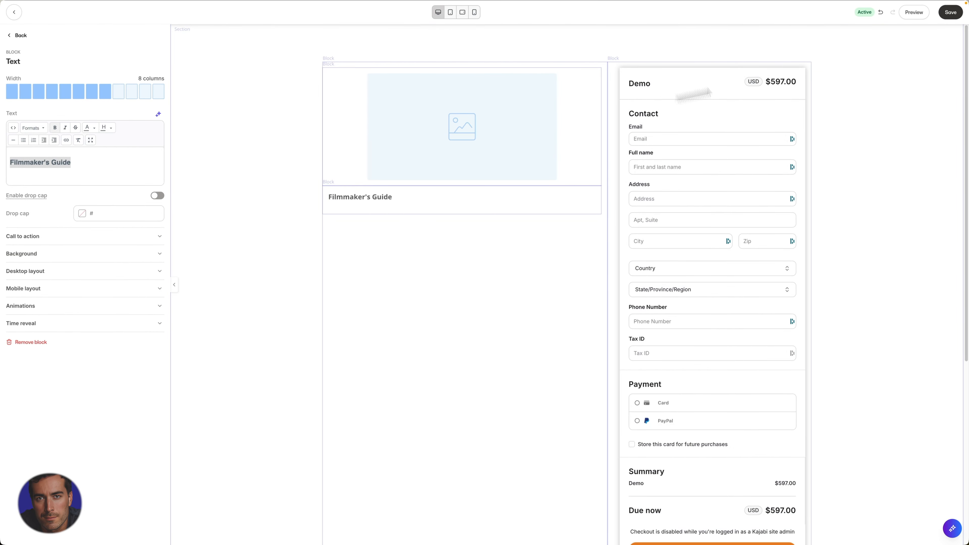
# - Save the edited Demo checkout page in the page builder
pyautogui.click(951, 13)
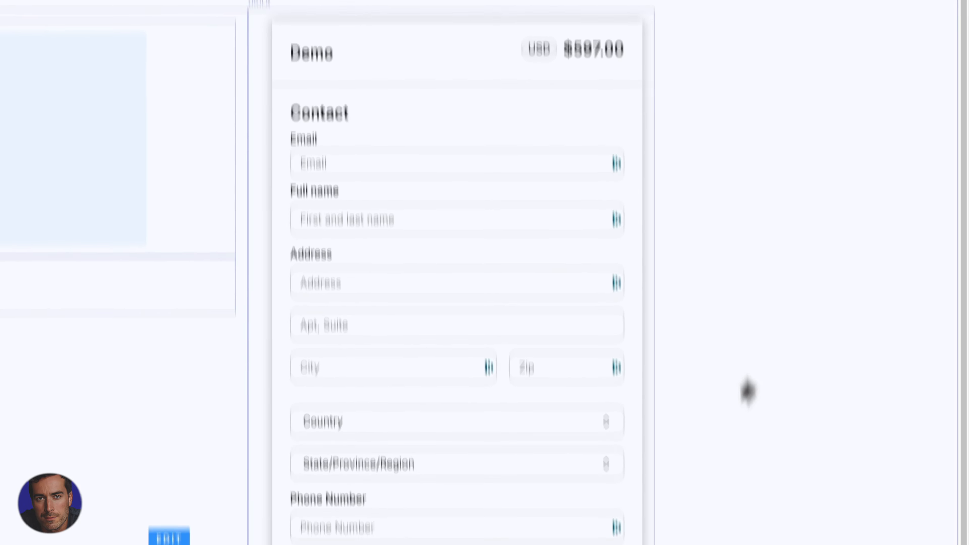